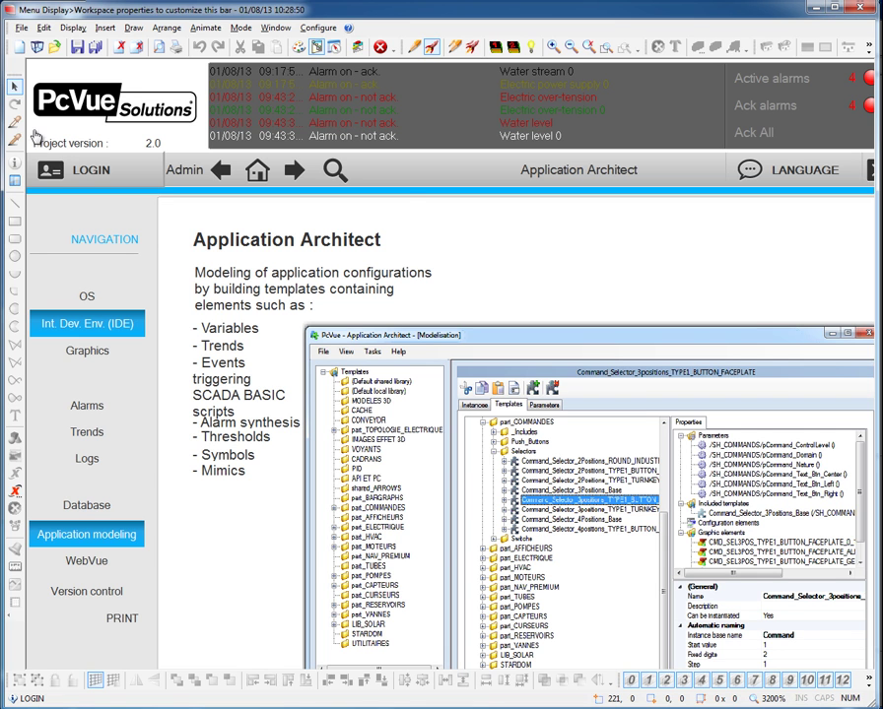
- Launch Application Architect from the Configure menu and show its Templates tab
click(318, 28)
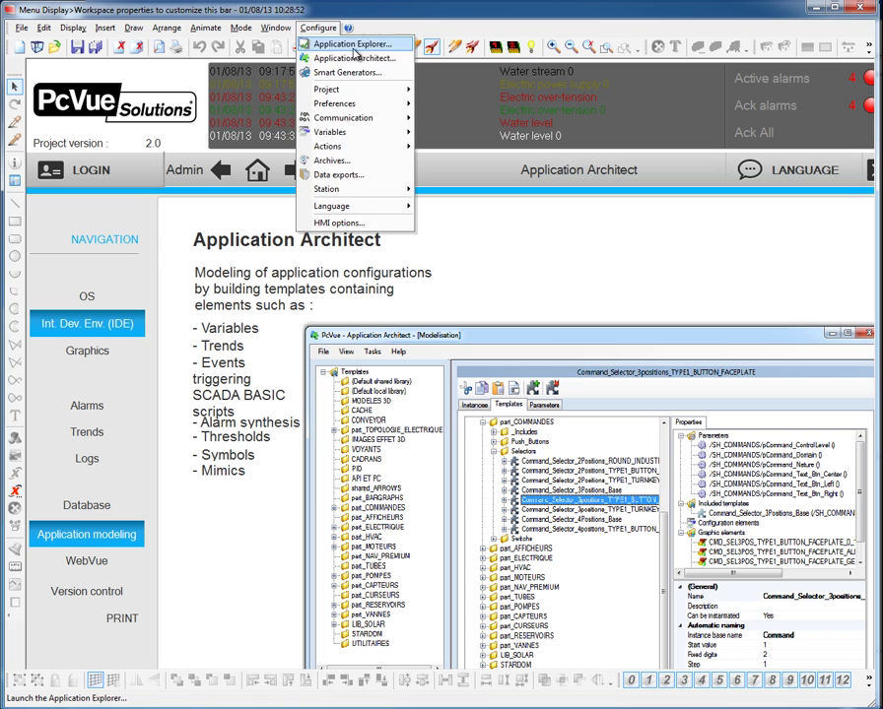
click(345, 58)
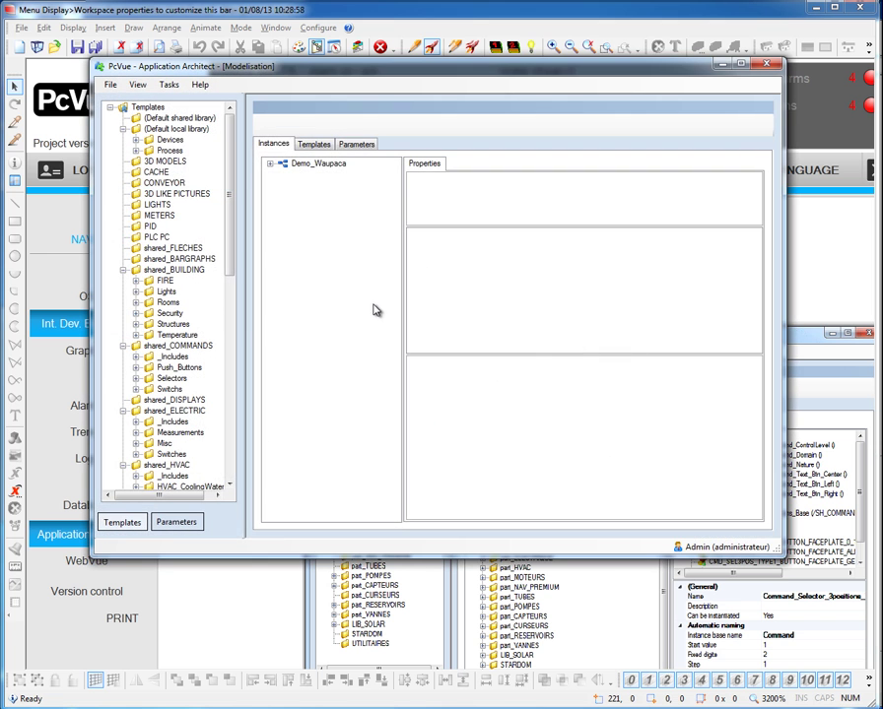
click(321, 146)
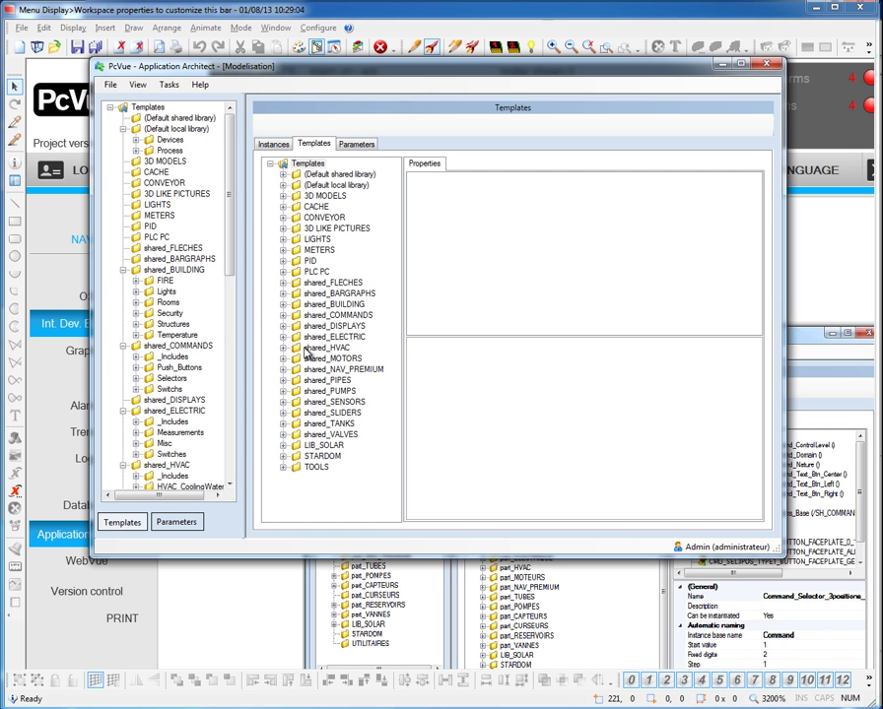
- Expand the shared_COMMANDS push buttons and the local library's Devices and Process templates
click(283, 316)
click(296, 338)
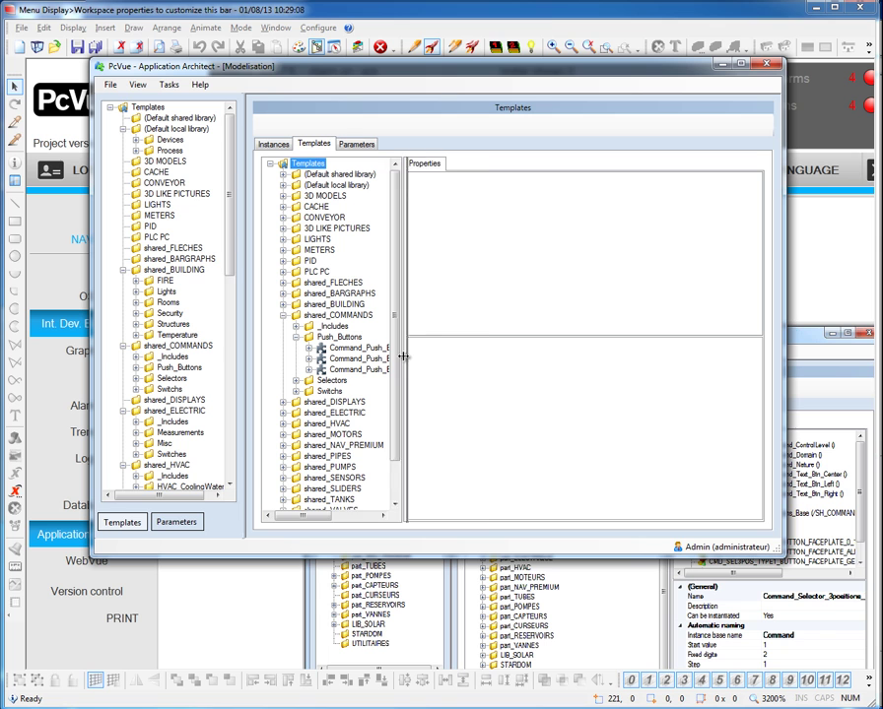
mouse_move(402, 362)
mouse_down()
mouse_move(486, 355)
mouse_move(416, 361)
mouse_up()
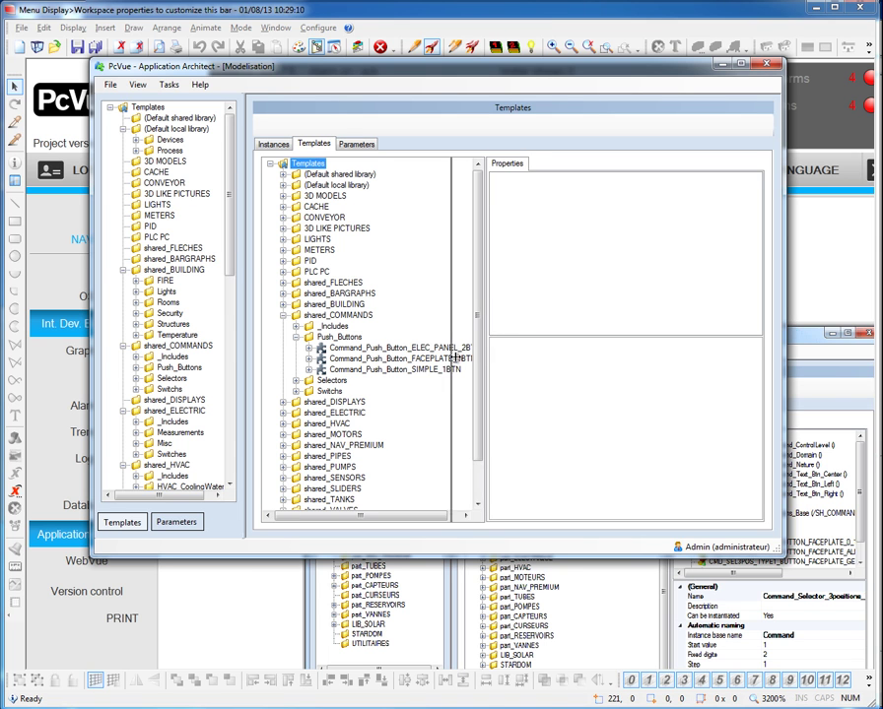
click(282, 185)
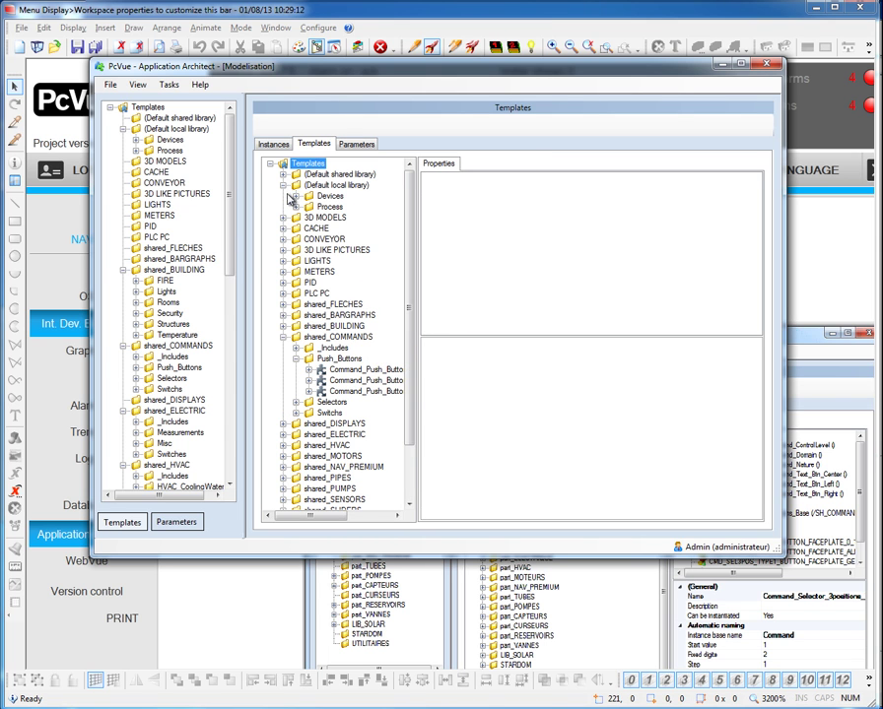
click(296, 196)
click(296, 240)
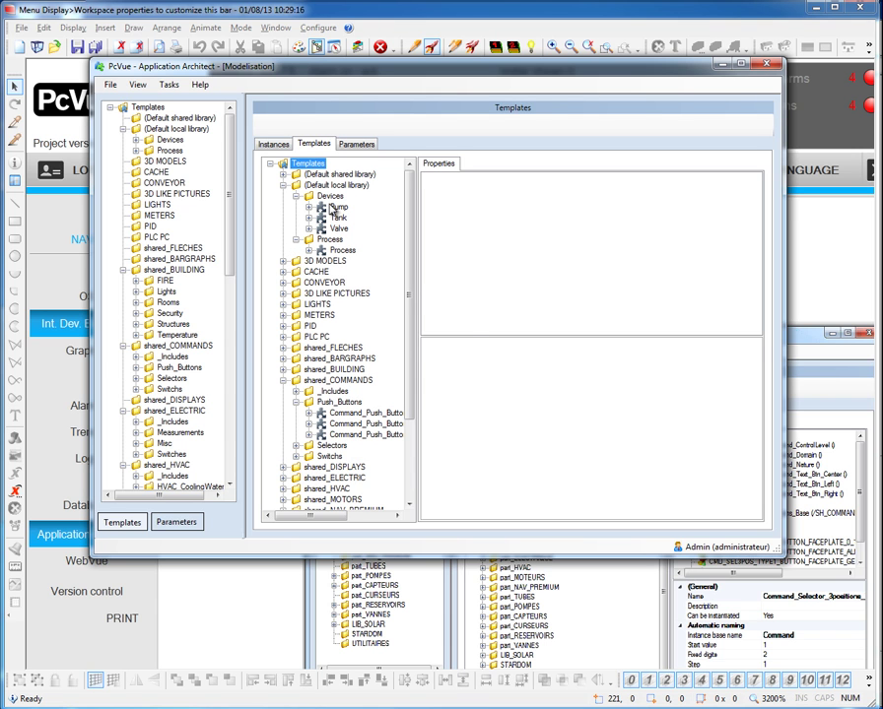
- Select the Pump template's Status element and check its available Program/E-mail actions
click(338, 207)
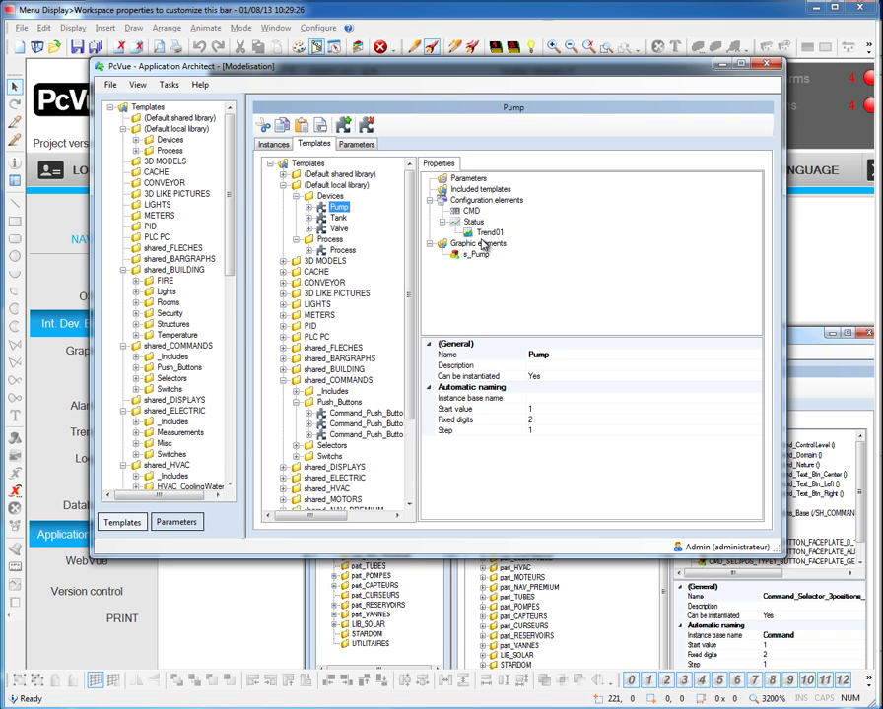
click(473, 221)
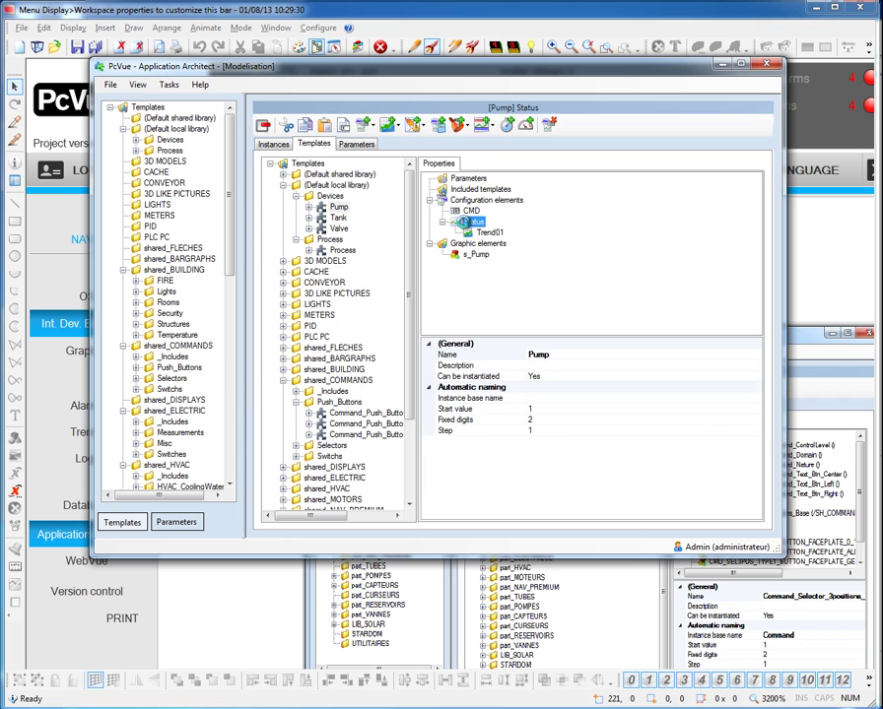
click(413, 133)
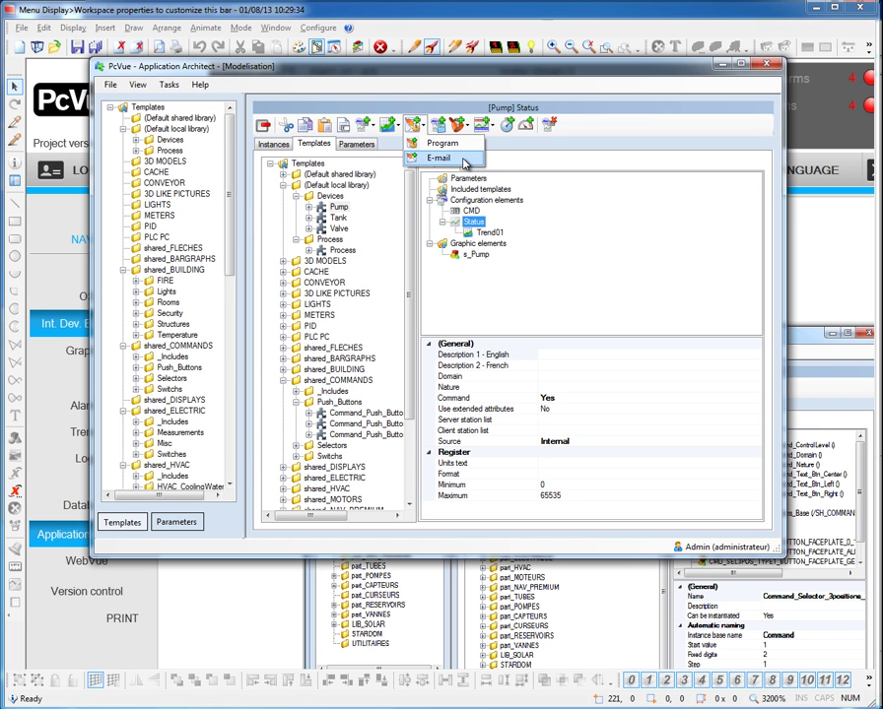
click(445, 129)
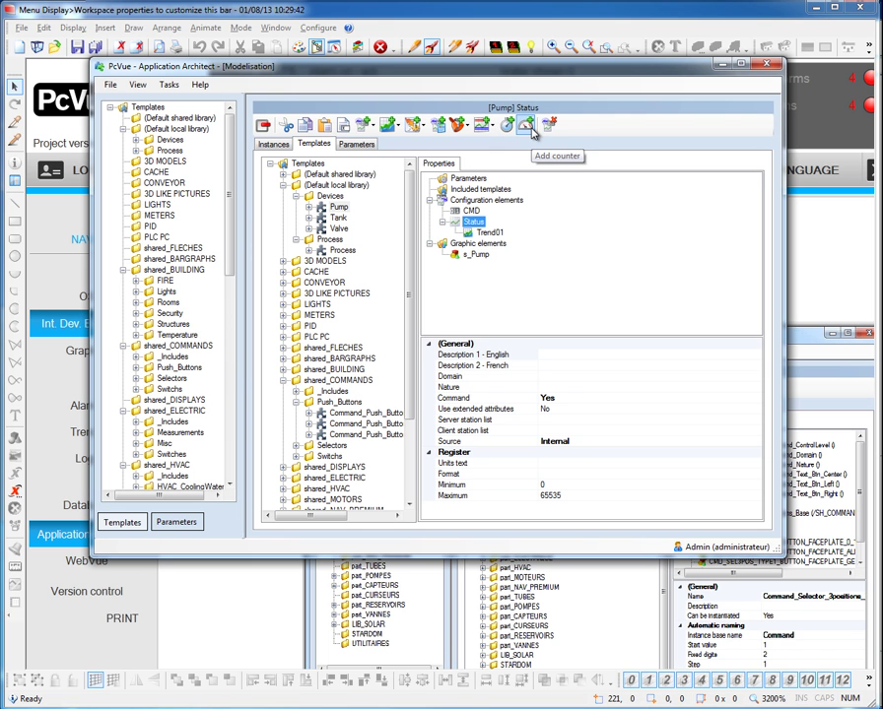
- Show the s_Pump graphic element's properties in an enlarged property grid
click(476, 254)
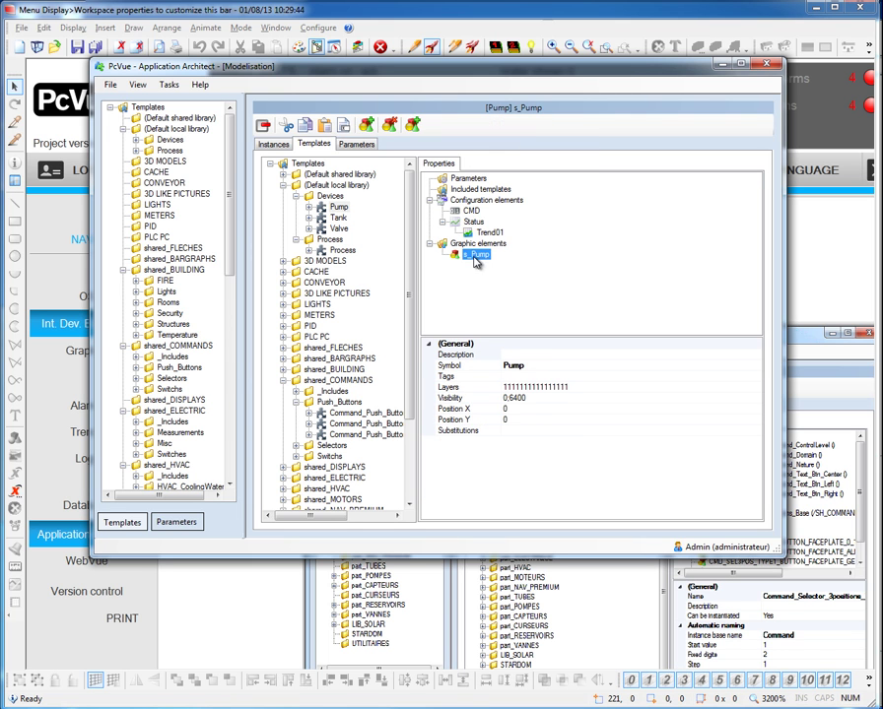
drag(474, 337, 474, 285)
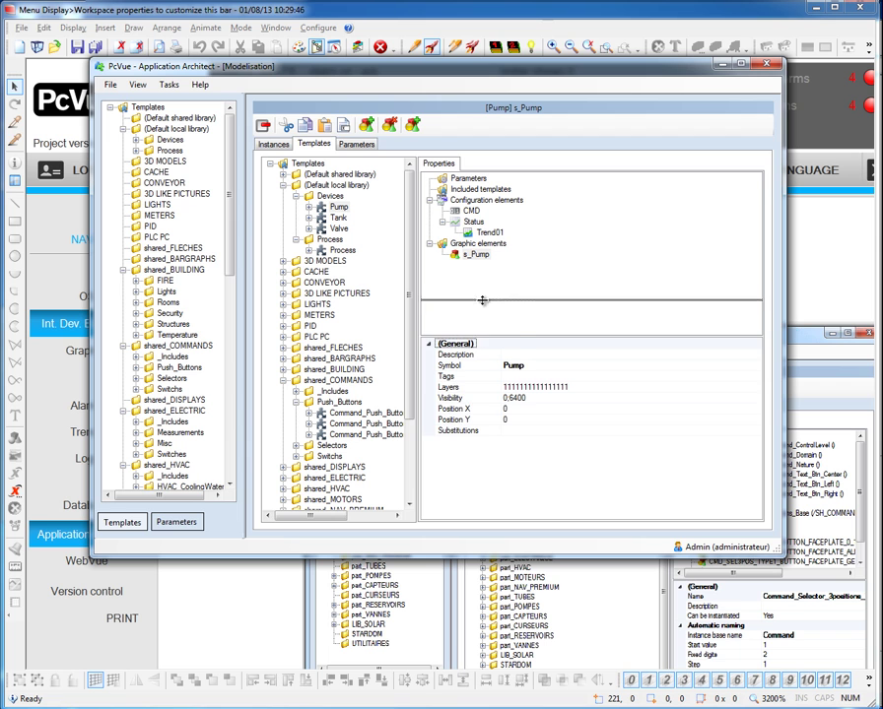
click(469, 256)
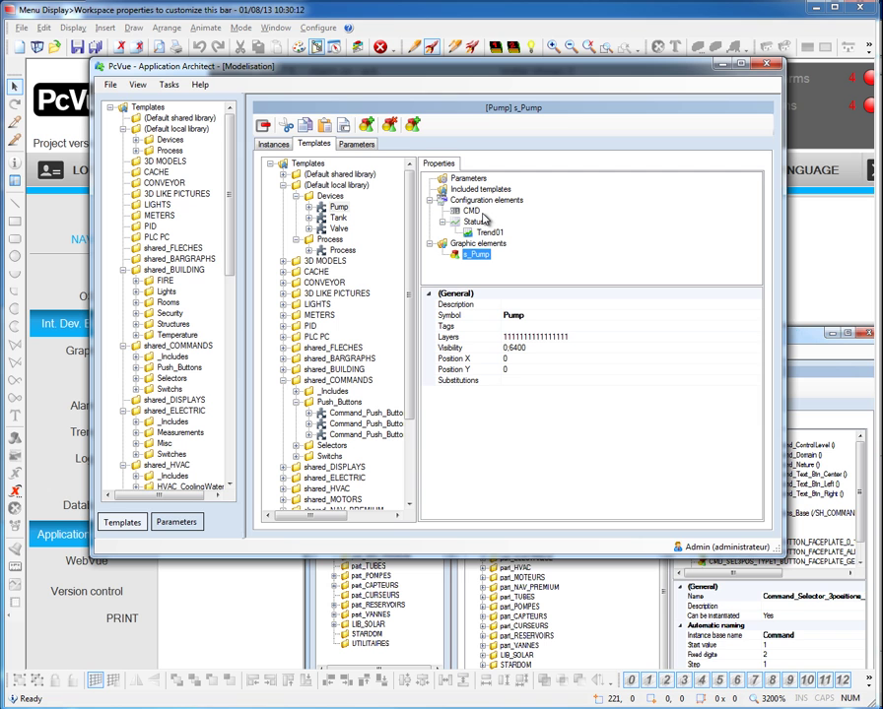
- Review the Valve's Status element and the Tank template, then select the Process template
click(339, 227)
click(465, 234)
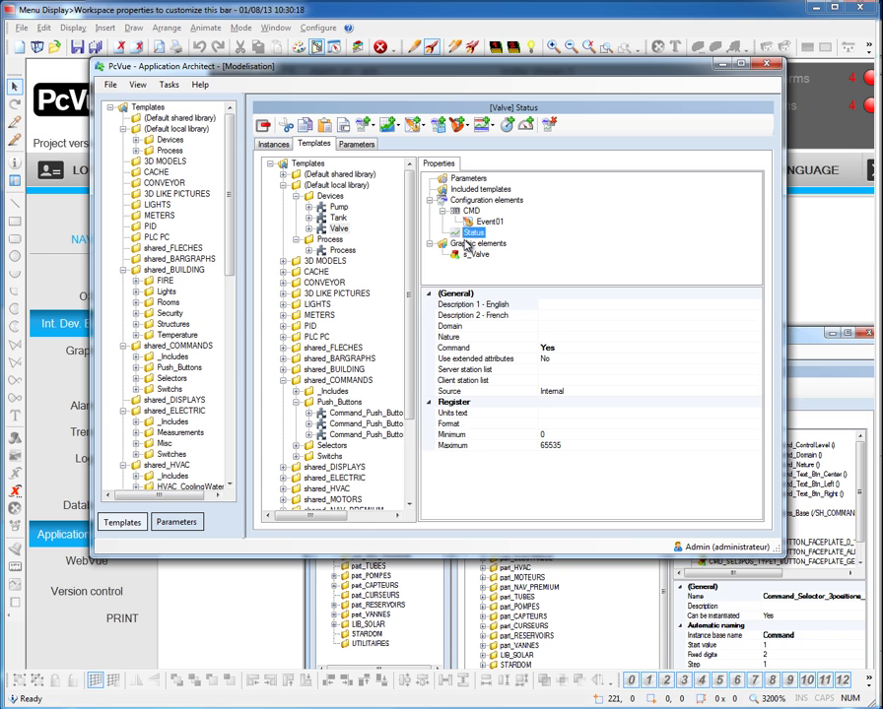
click(337, 218)
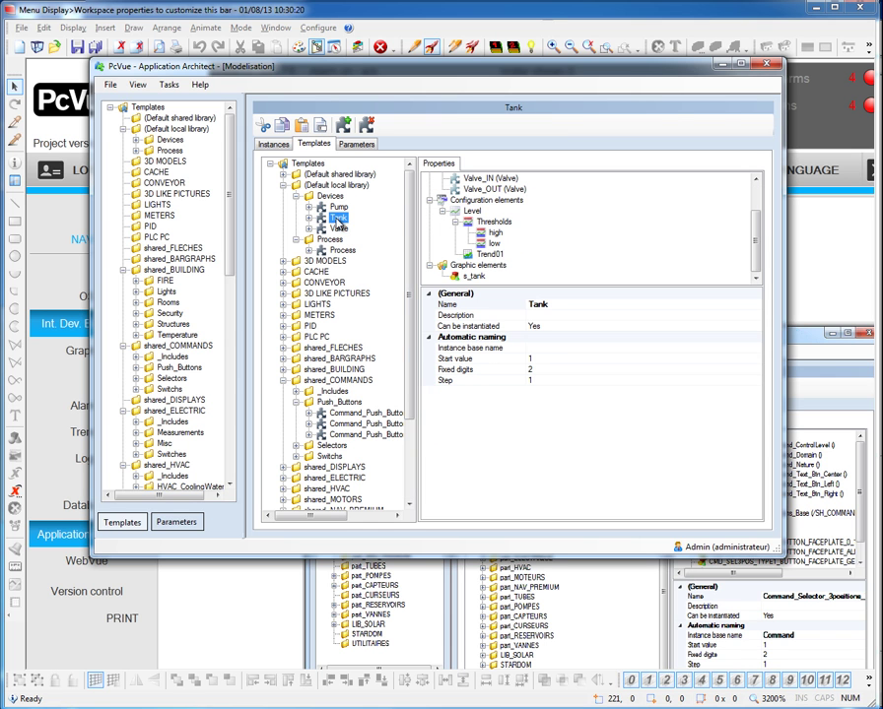
drag(431, 316, 431, 362)
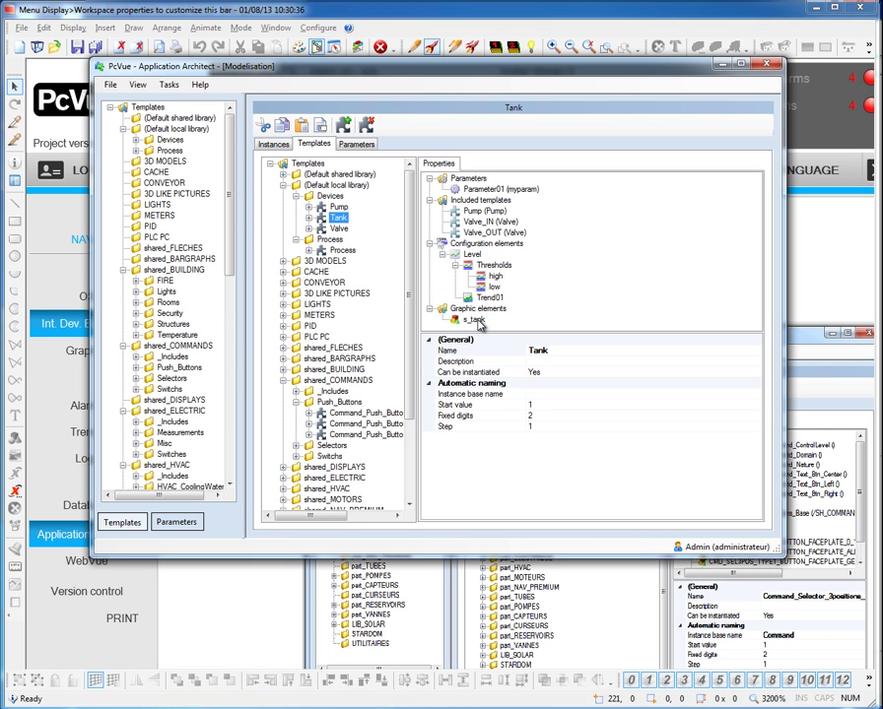
click(347, 252)
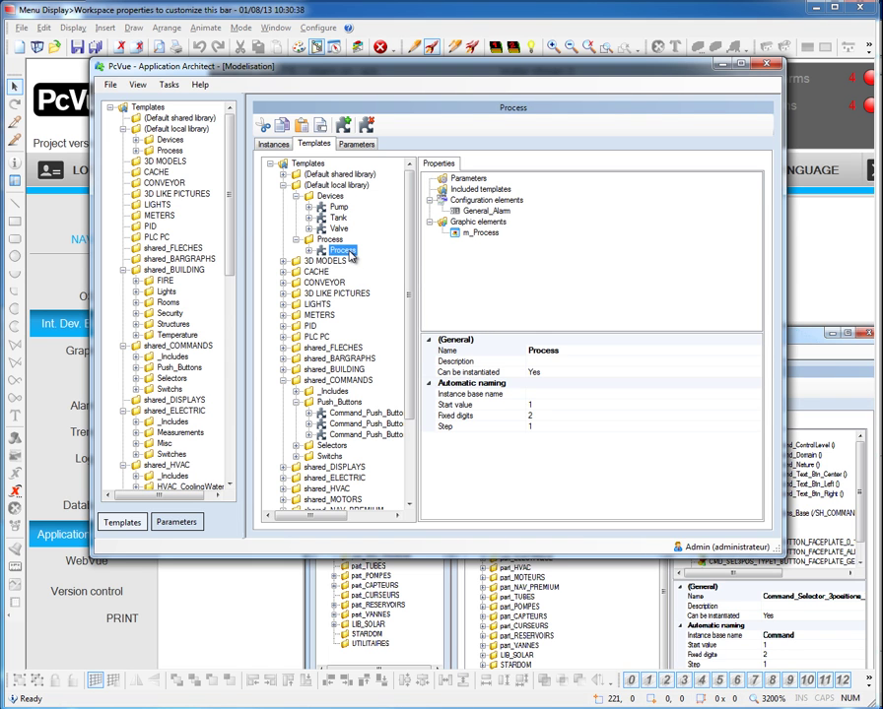
- View the m_Process mimic element's properties, then switch to the Demo_Waupaca instances
click(475, 236)
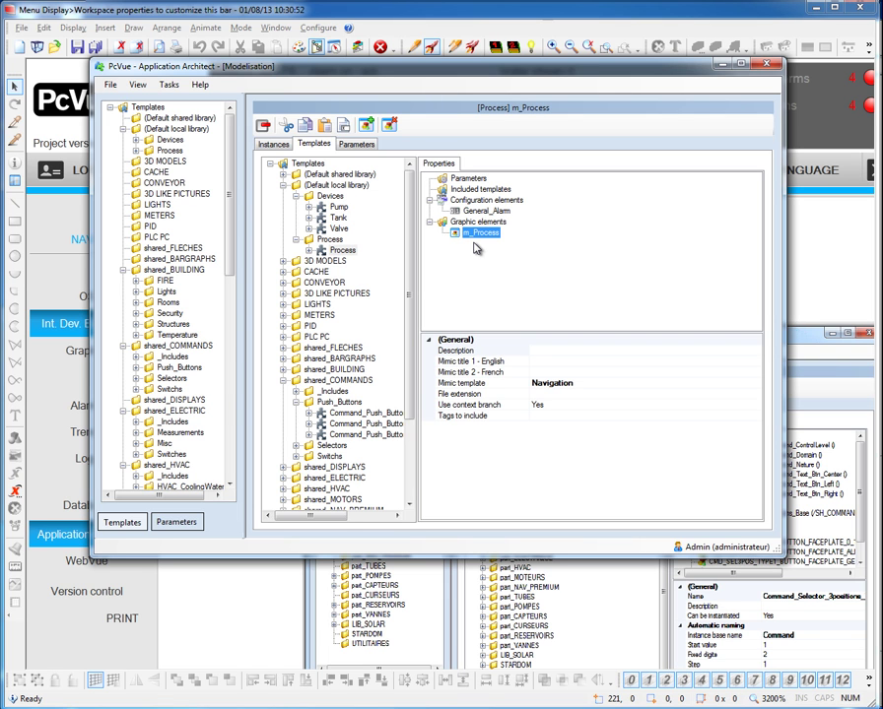
click(277, 144)
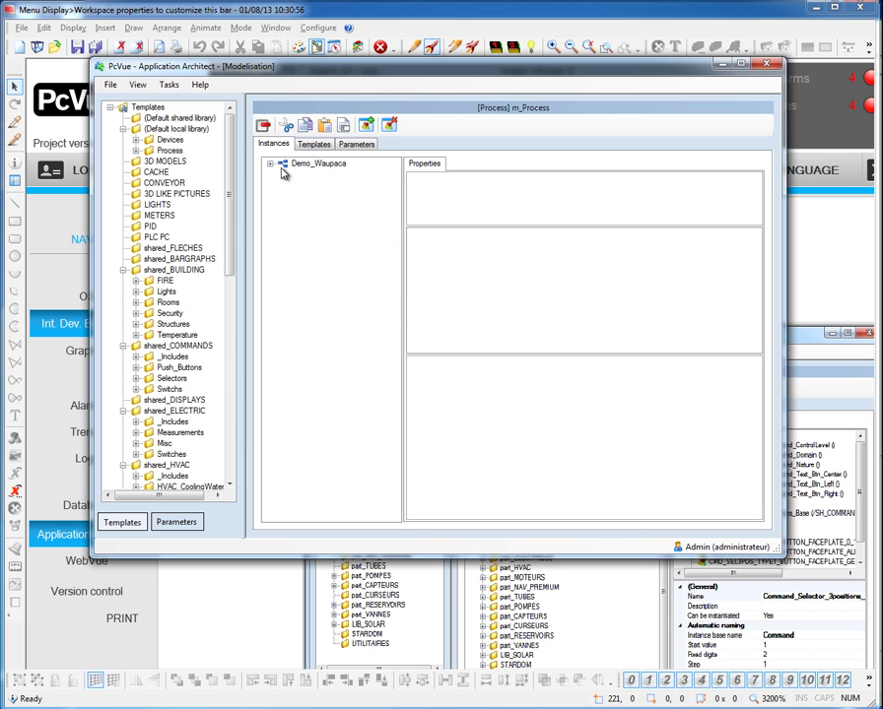
- Expand Demo_Waupaca > Process01 and expand Tank02 to list its Pump, valves, Level and s_tank
click(270, 164)
click(284, 174)
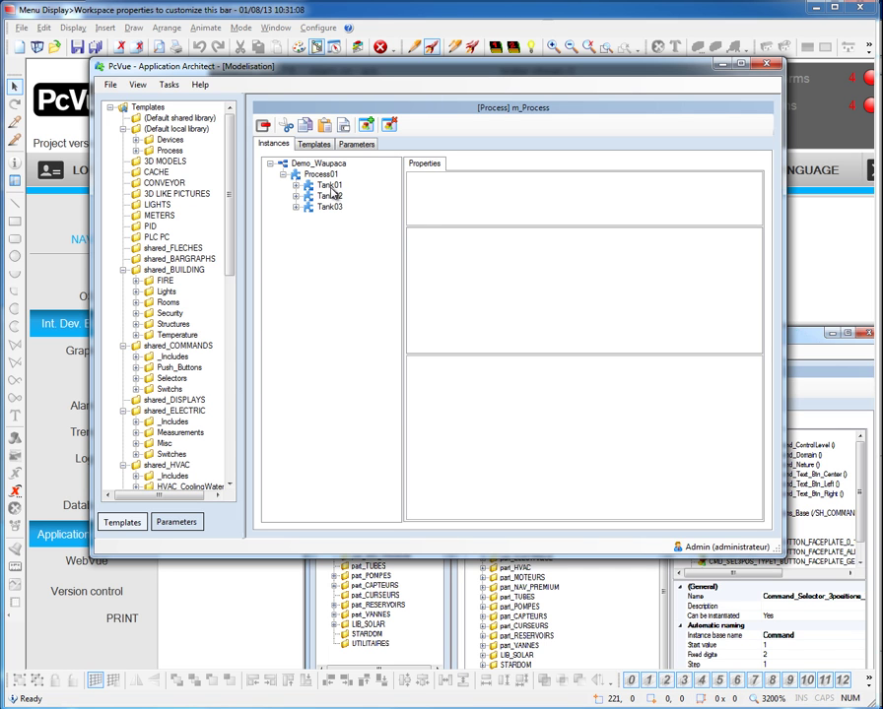
click(330, 195)
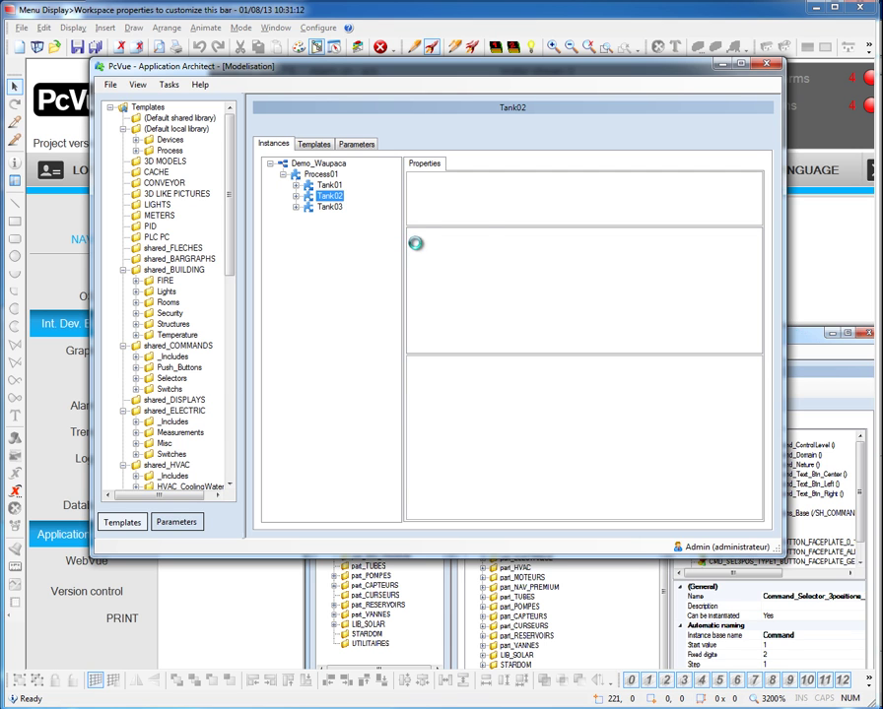
double_click(448, 233)
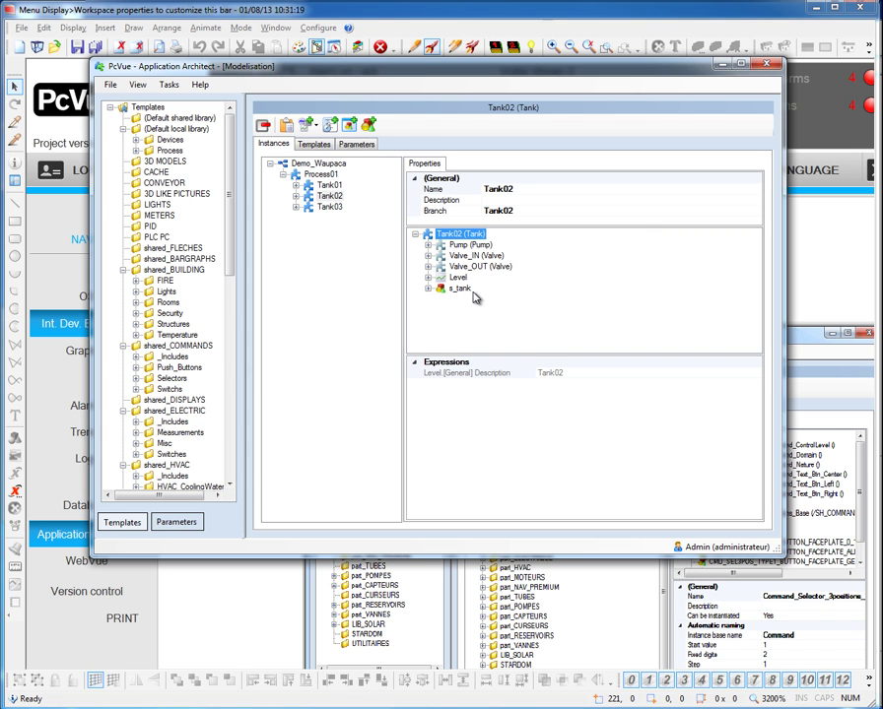
- Inspect the context options of Tank01's Valve_IN and Valve_OUT elements without changing anything
click(329, 185)
click(415, 234)
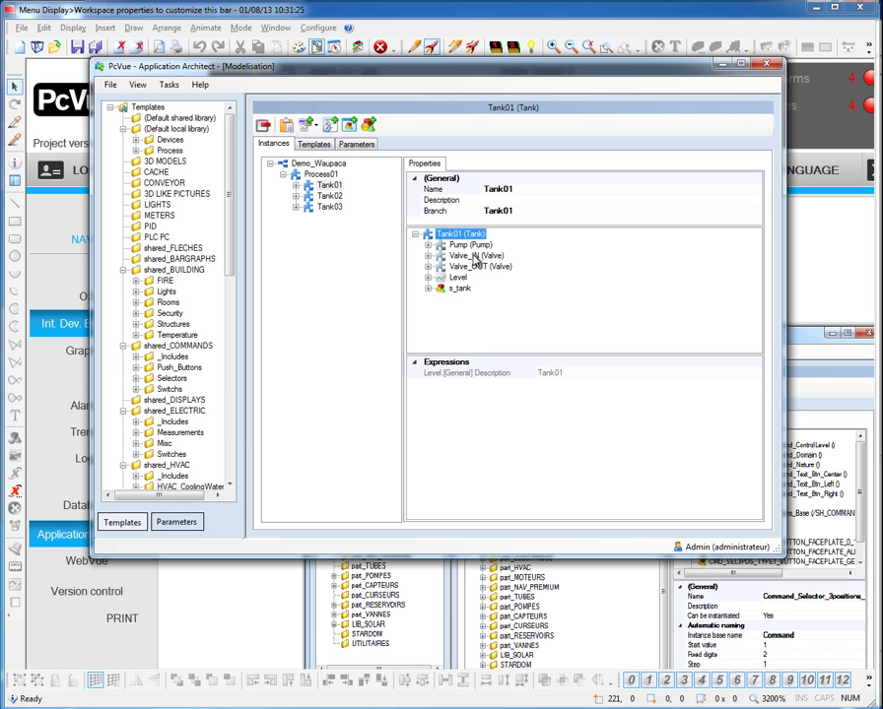
click(475, 257)
right_click(475, 257)
key(Escape)
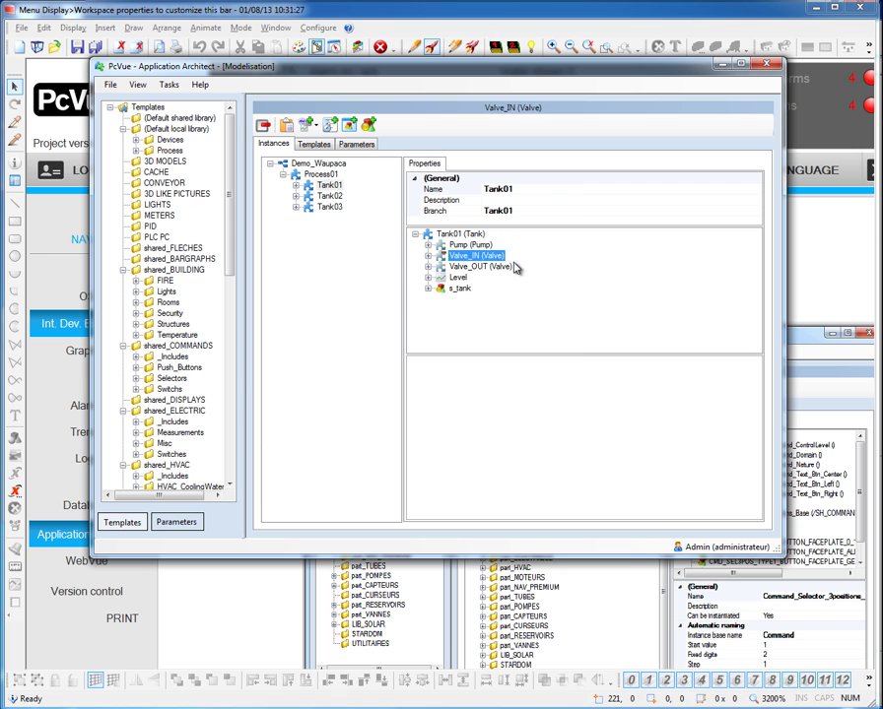
right_click(491, 267)
click(532, 279)
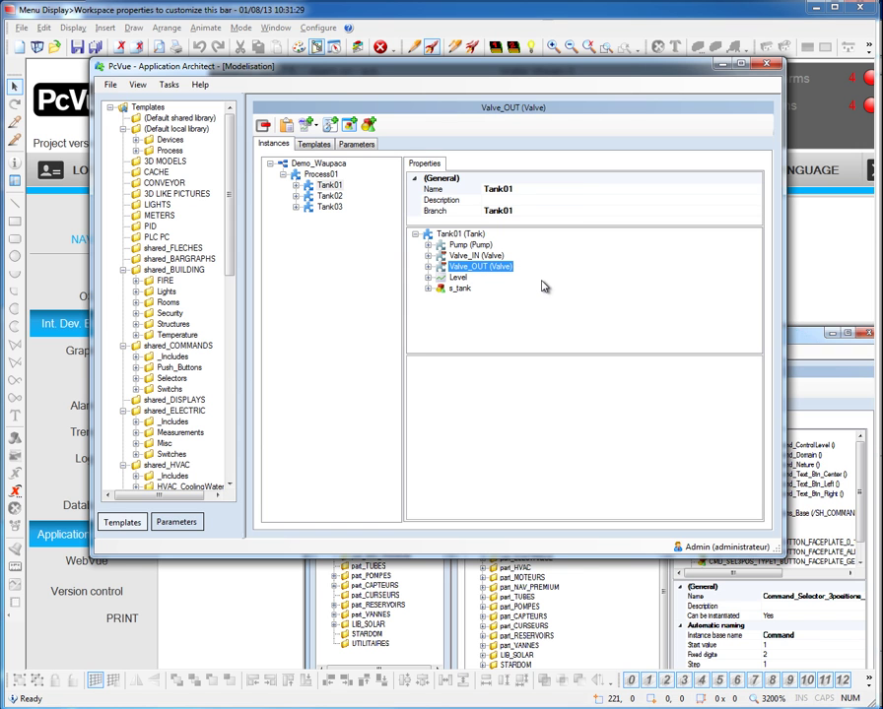
- Generate the configuration with Full synchronization, then close the Application Architect
click(169, 86)
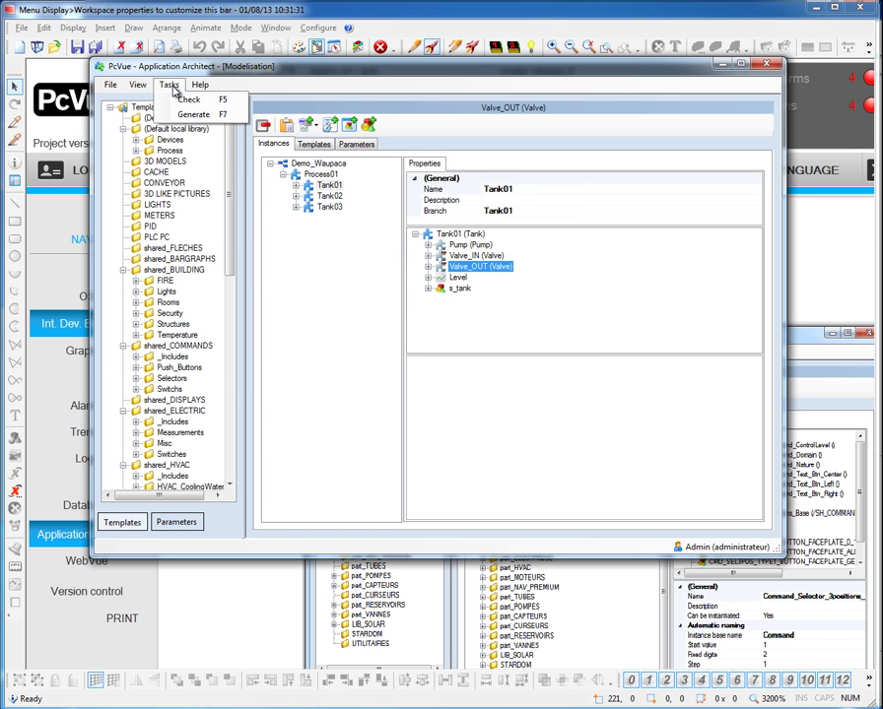
click(195, 115)
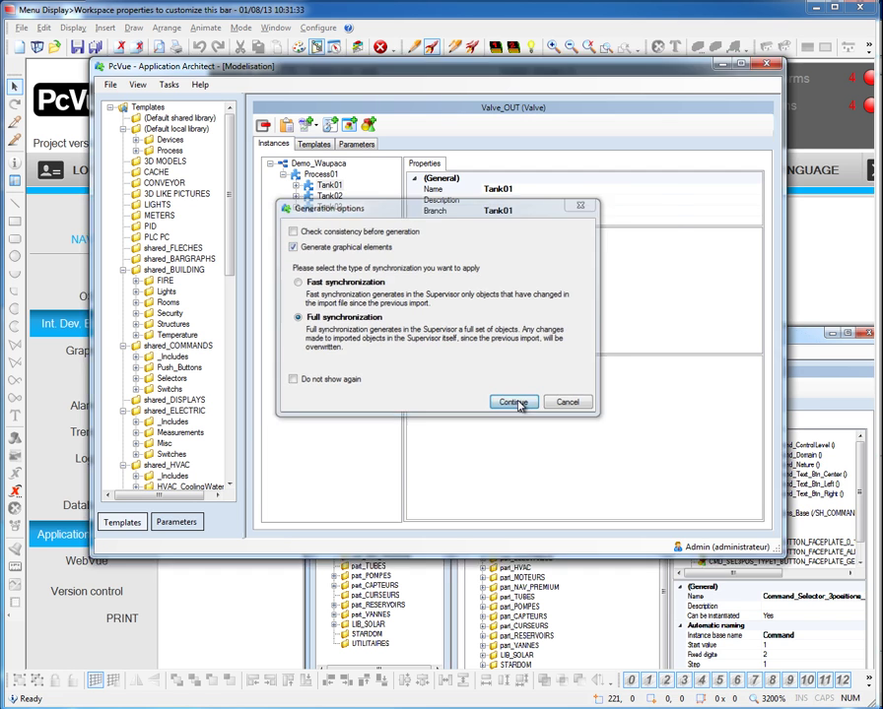
click(513, 403)
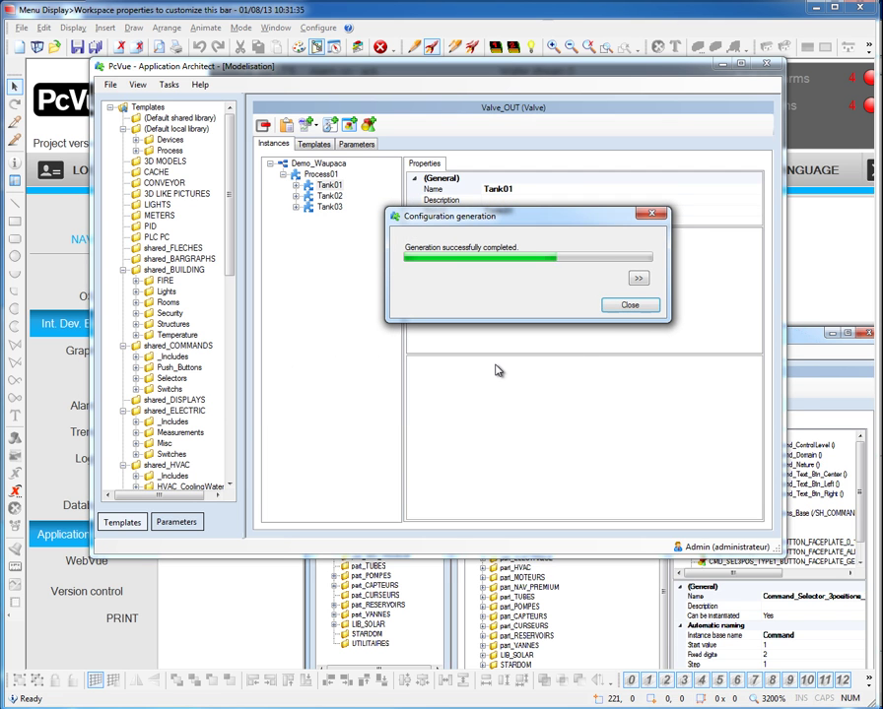
click(631, 307)
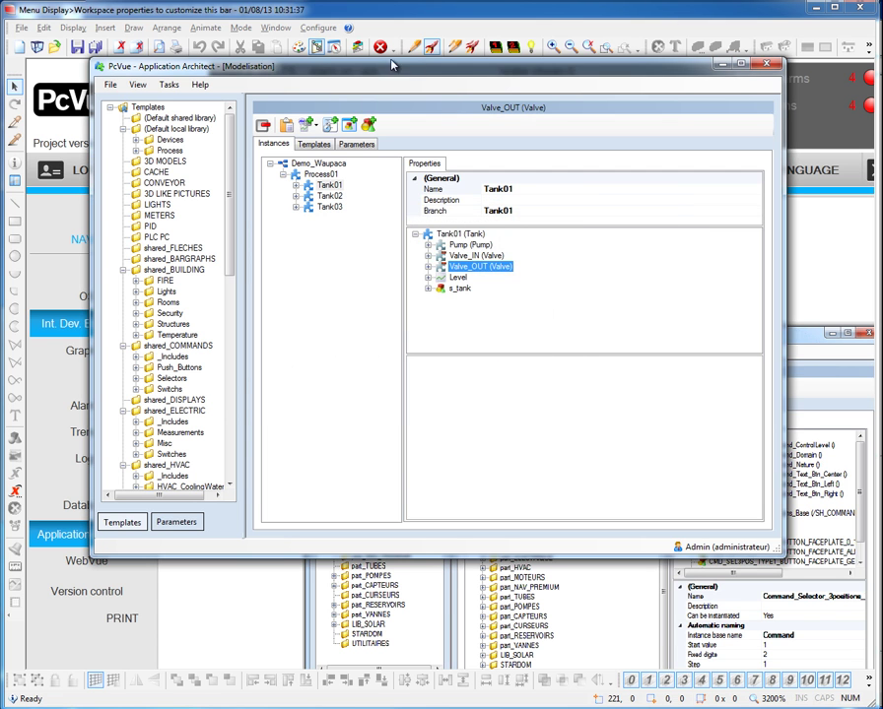
click(320, 27)
- In Application Explorer, browse Process01's tank variables down to Tank03 Valve_IN's CMD and Status
click(333, 44)
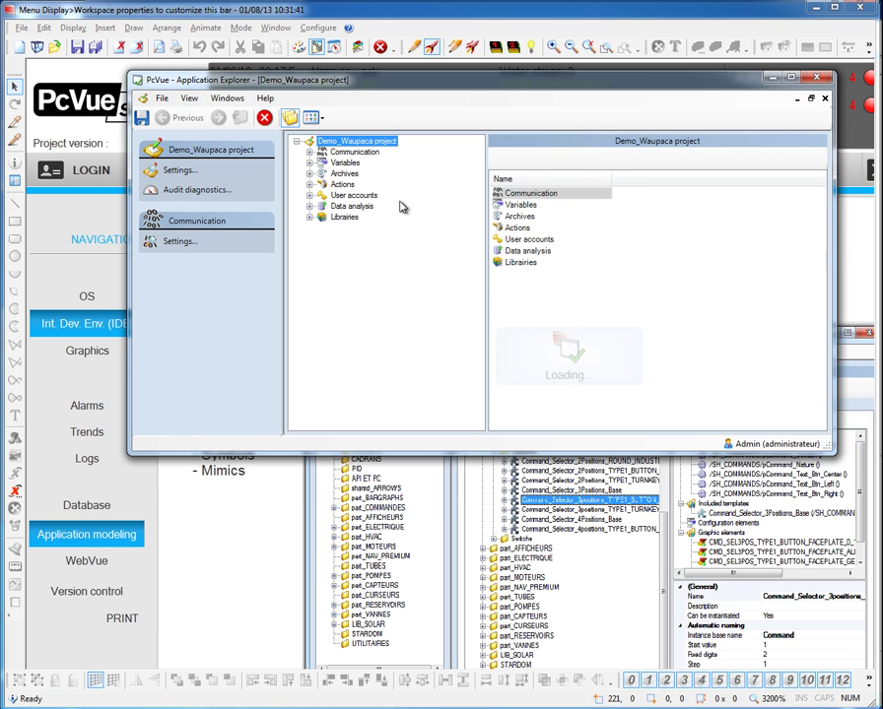
click(309, 163)
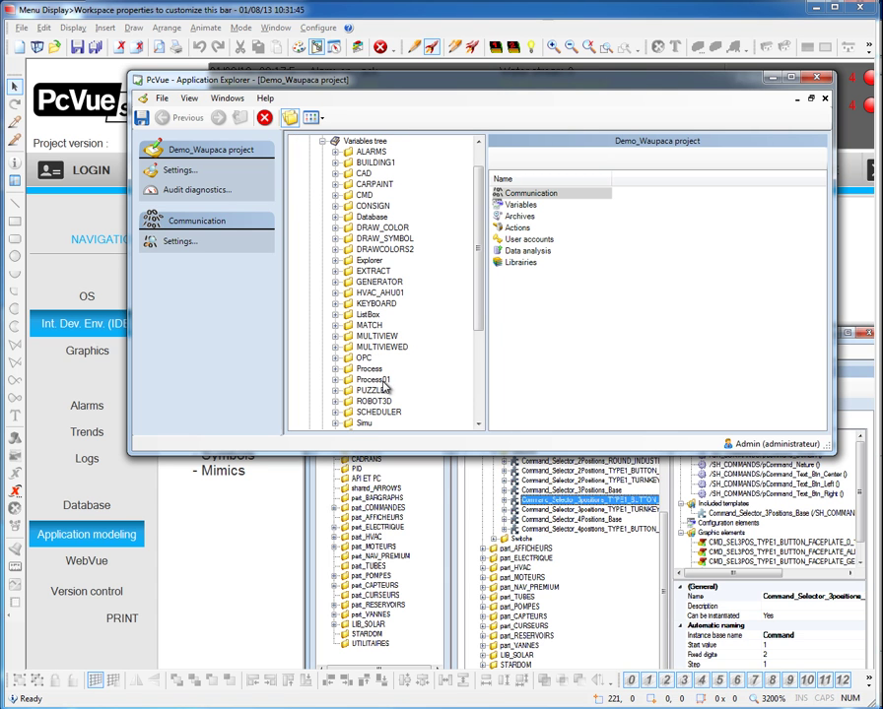
click(335, 379)
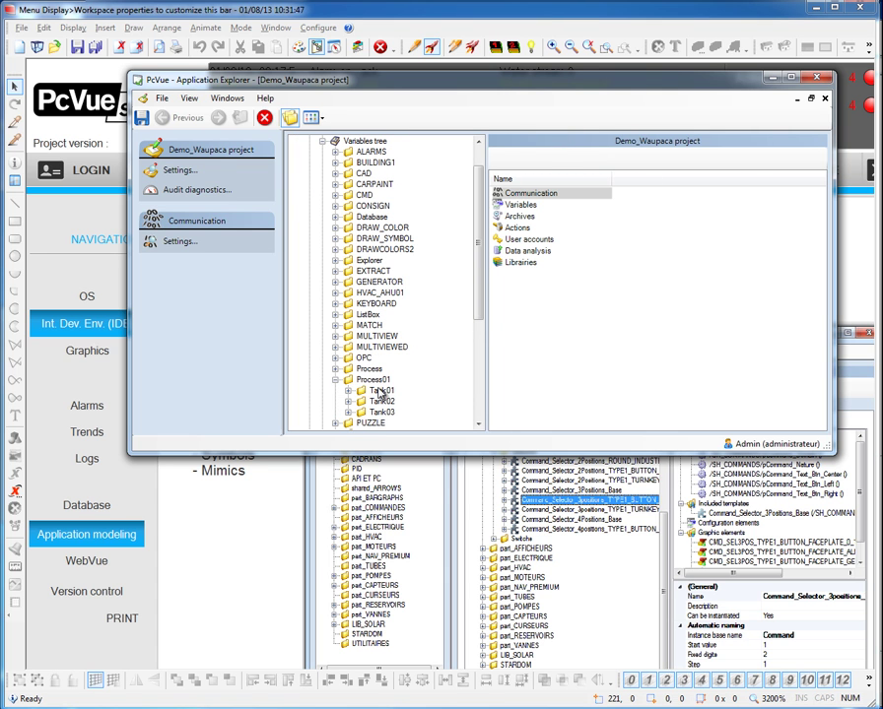
click(381, 390)
scroll(481, 286, down, 1)
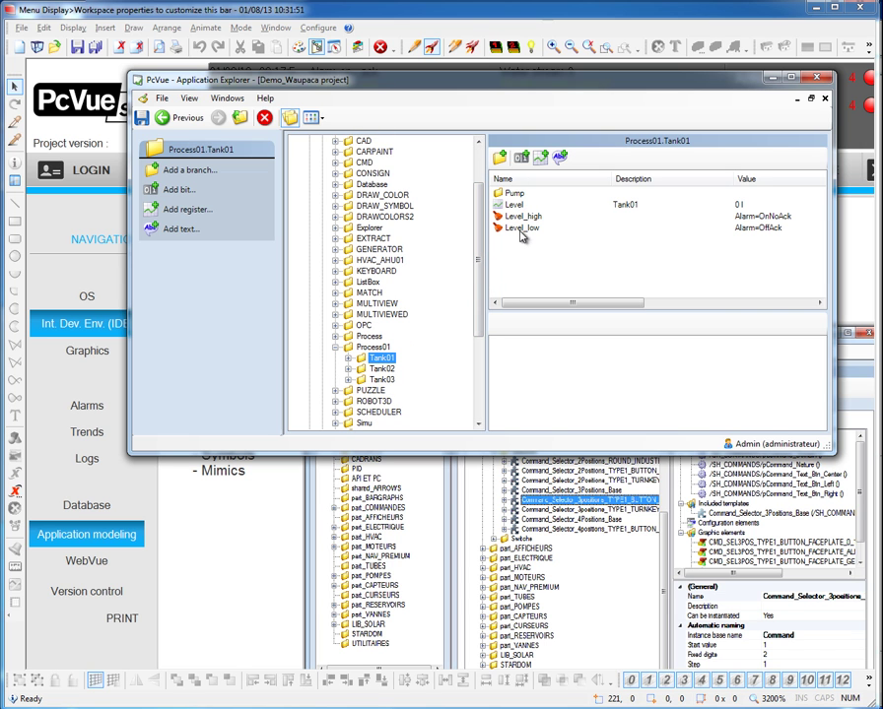
click(347, 368)
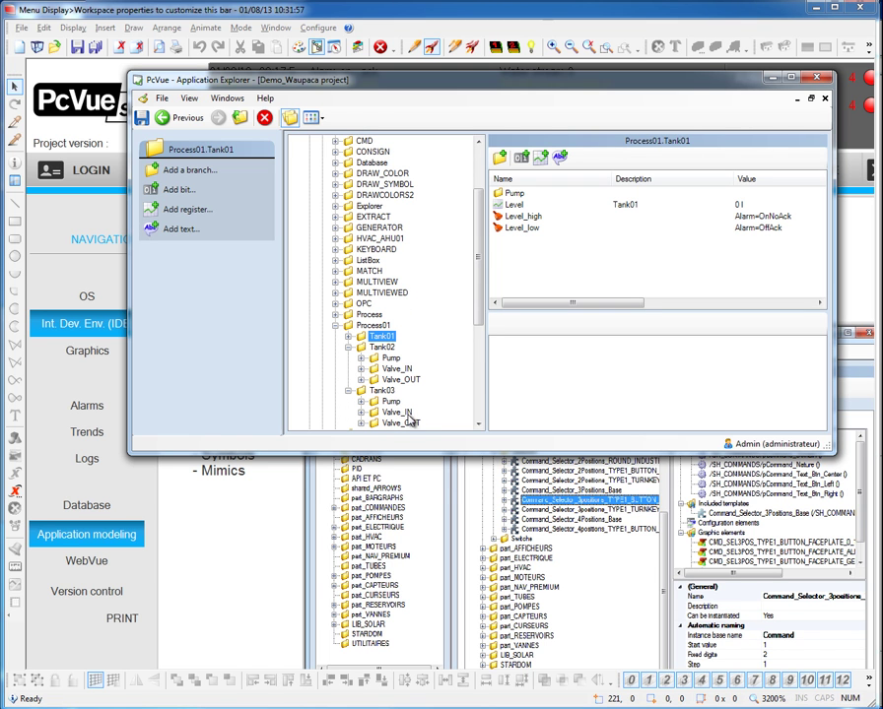
click(402, 423)
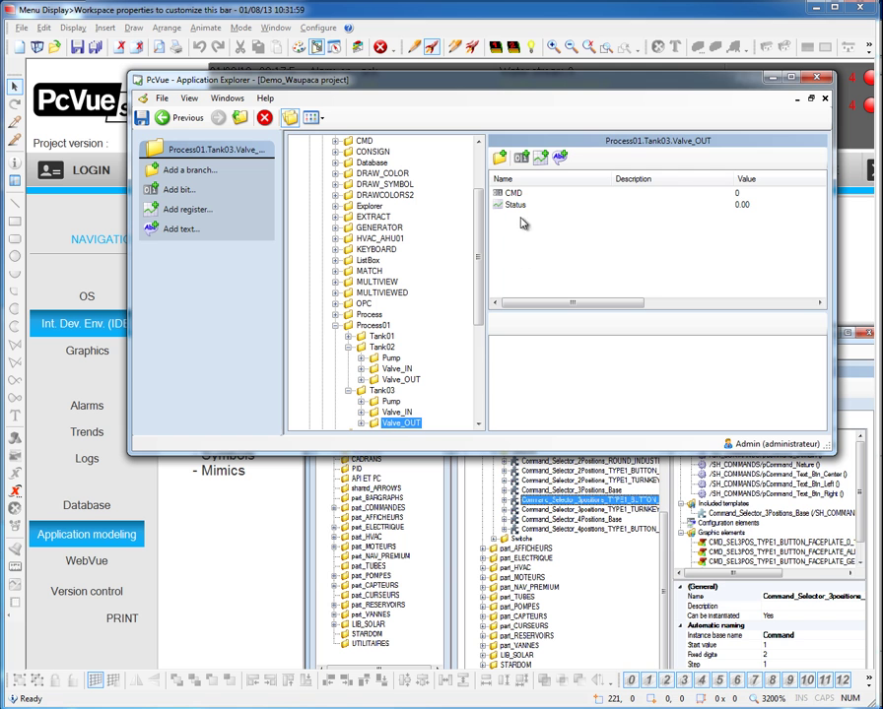
click(402, 412)
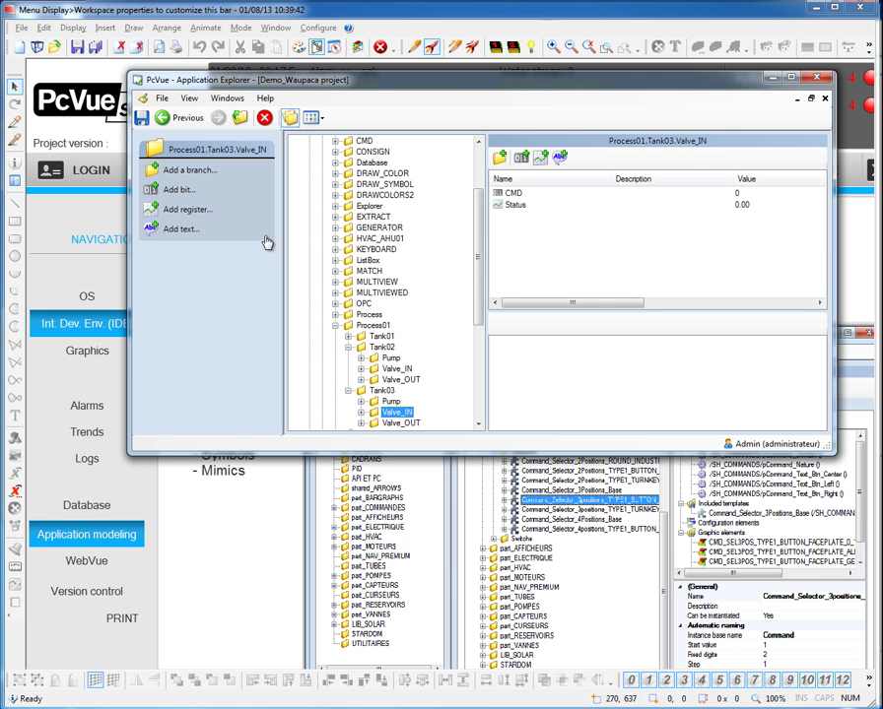
- Open the Process01_m_Process mimic from the Choose mimic dialog
click(57, 46)
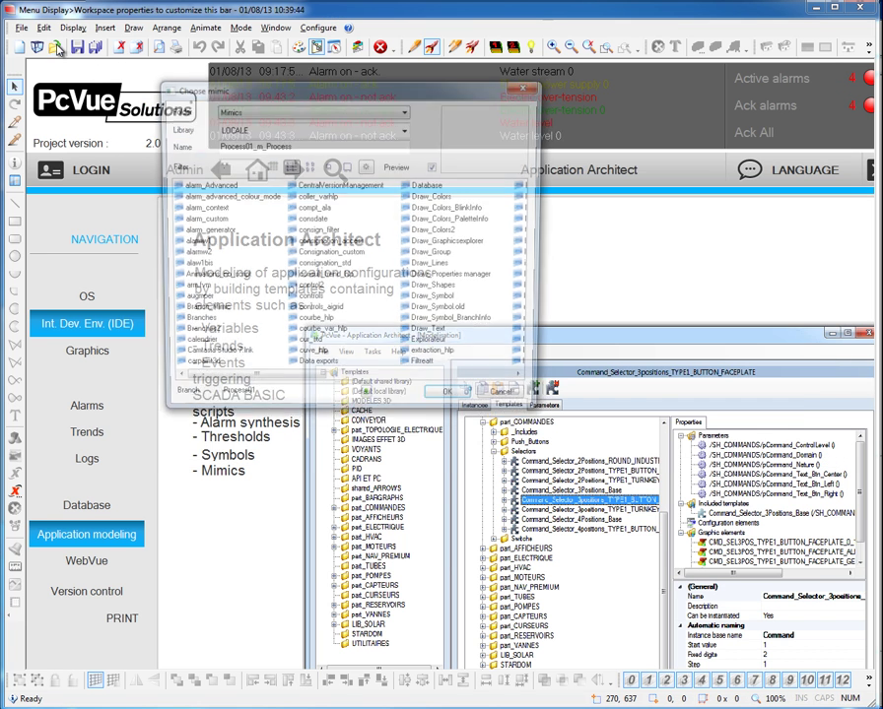
drag(314, 400, 436, 397)
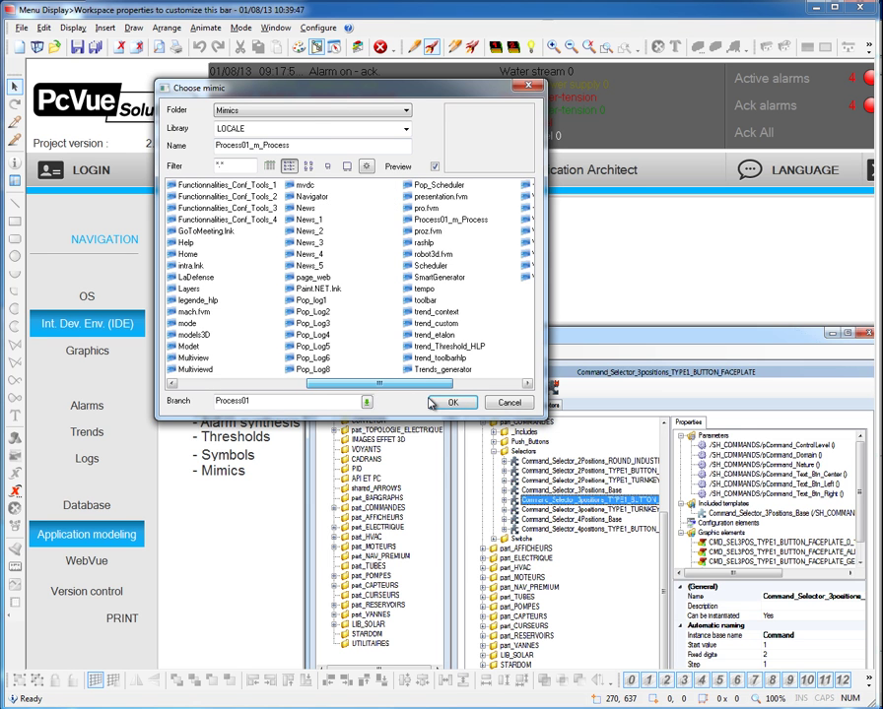
click(452, 220)
click(452, 402)
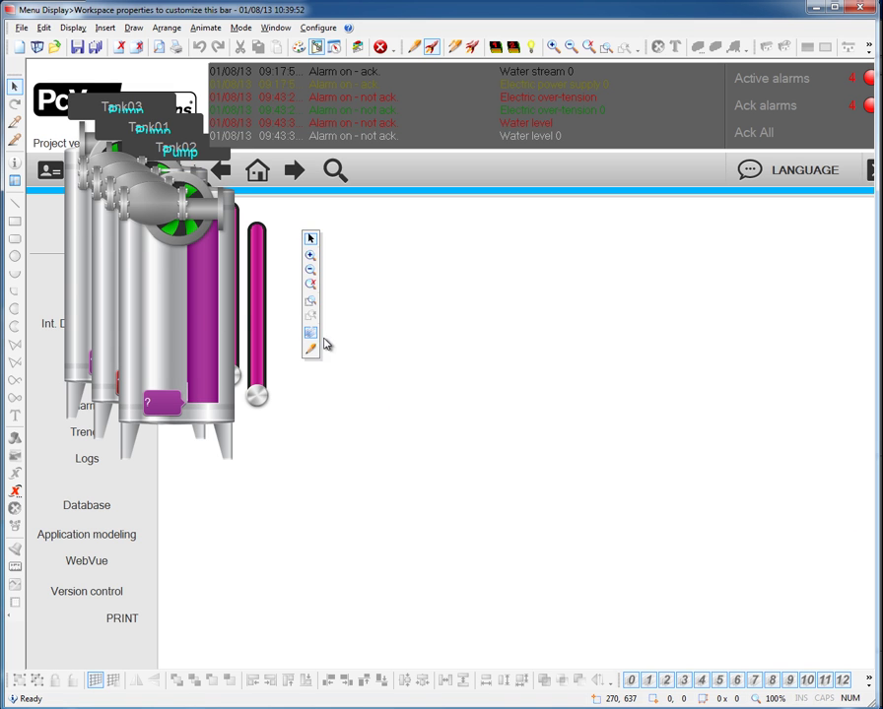
- Spread the stacked symbols out: three tanks left, middle and right, with inlet and outlet valves
drag(202, 323, 591, 451)
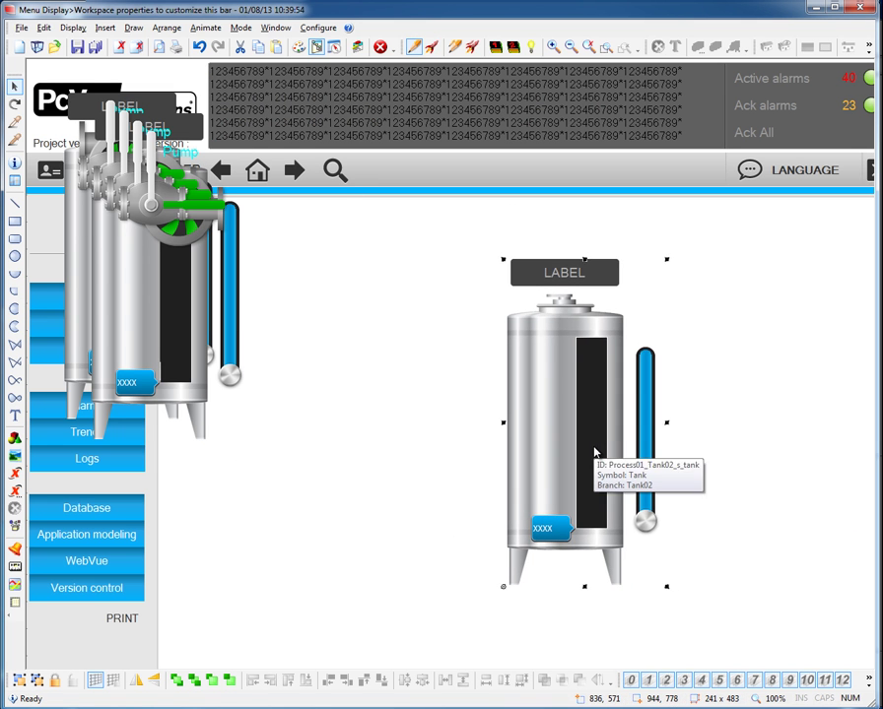
drag(587, 402, 485, 412)
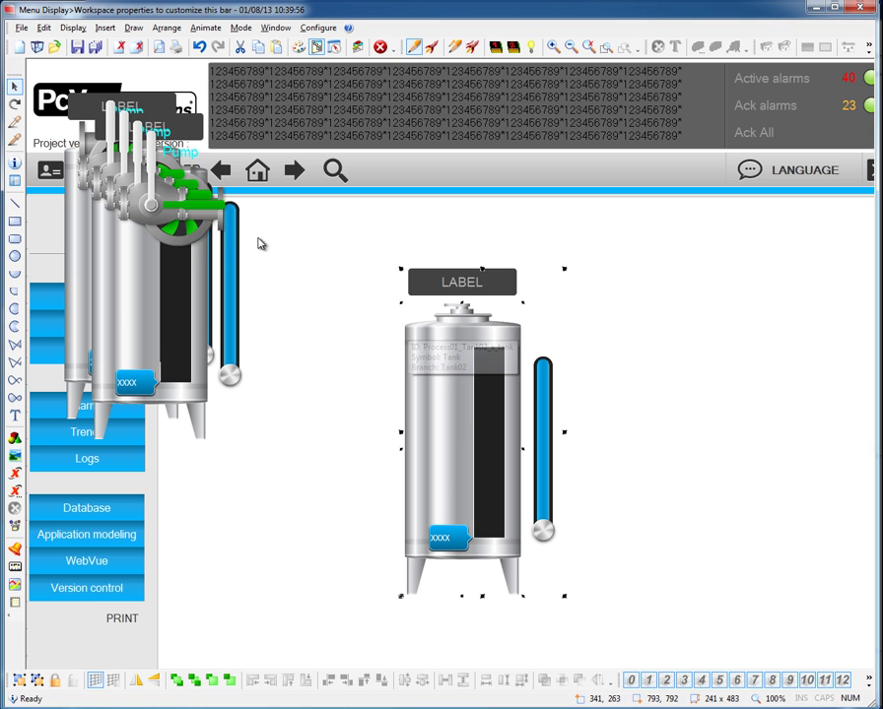
drag(166, 205, 469, 246)
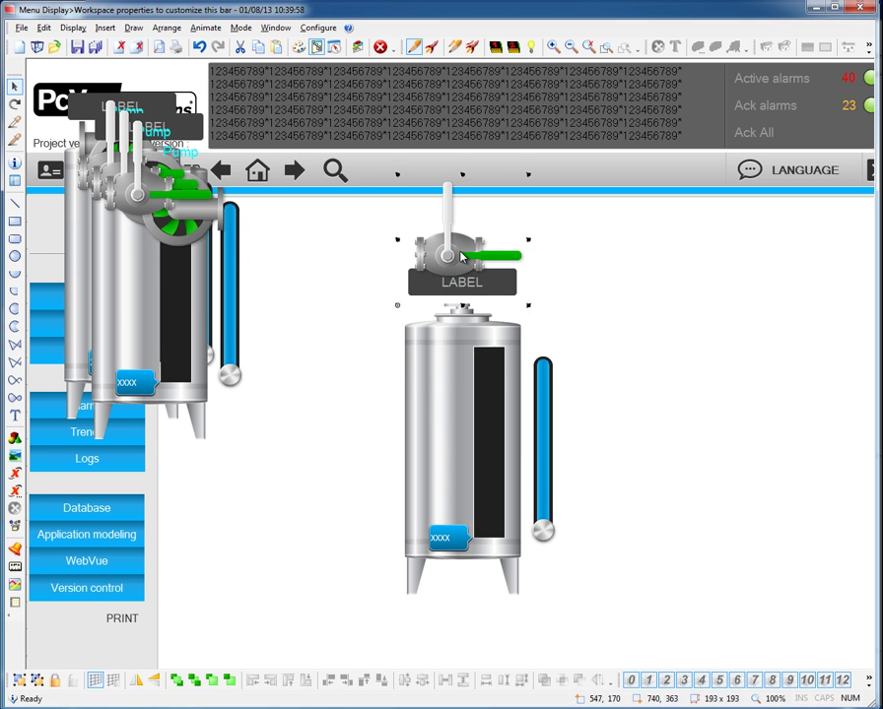
drag(156, 193, 459, 632)
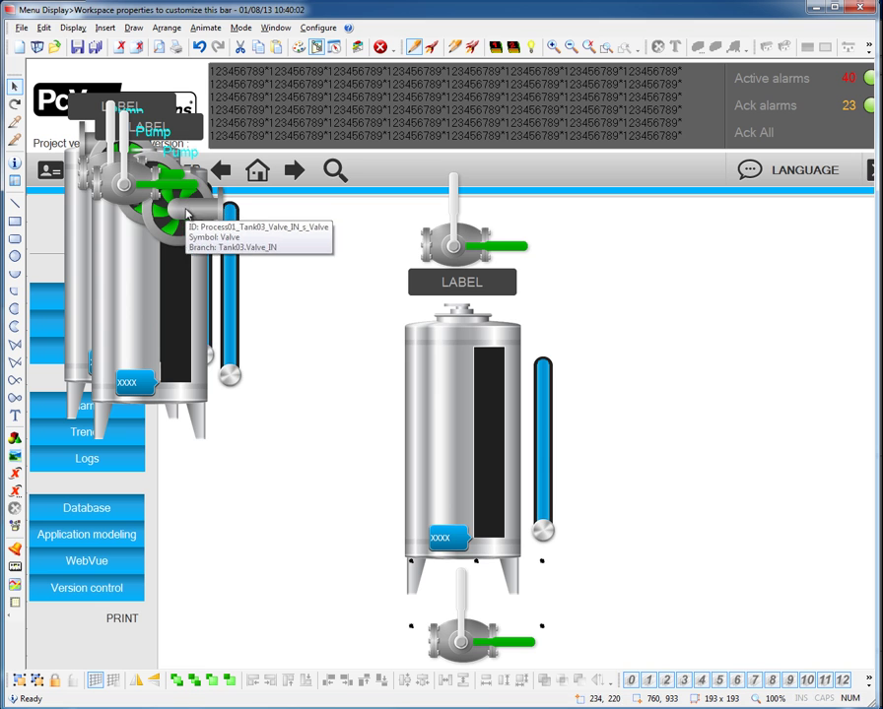
mouse_move(148, 316)
mouse_down()
mouse_move(239, 339)
mouse_move(247, 493)
mouse_up()
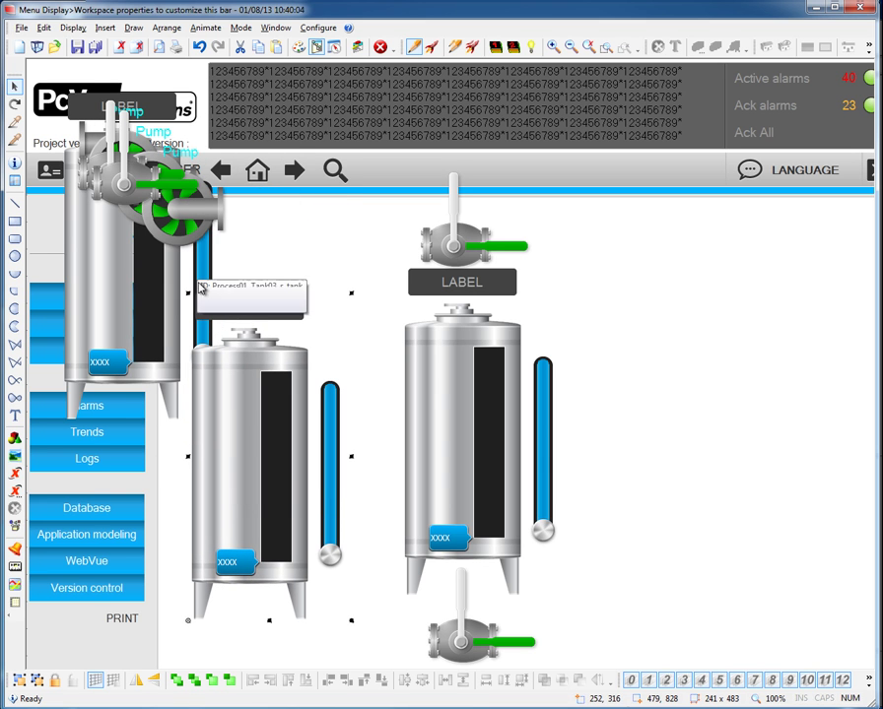
mouse_move(187, 216)
mouse_down()
mouse_move(764, 262)
mouse_move(779, 272)
mouse_up()
drag(118, 276, 740, 488)
click(117, 171)
- Place one pump next to each of the right, middle and left tanks
drag(117, 170, 750, 649)
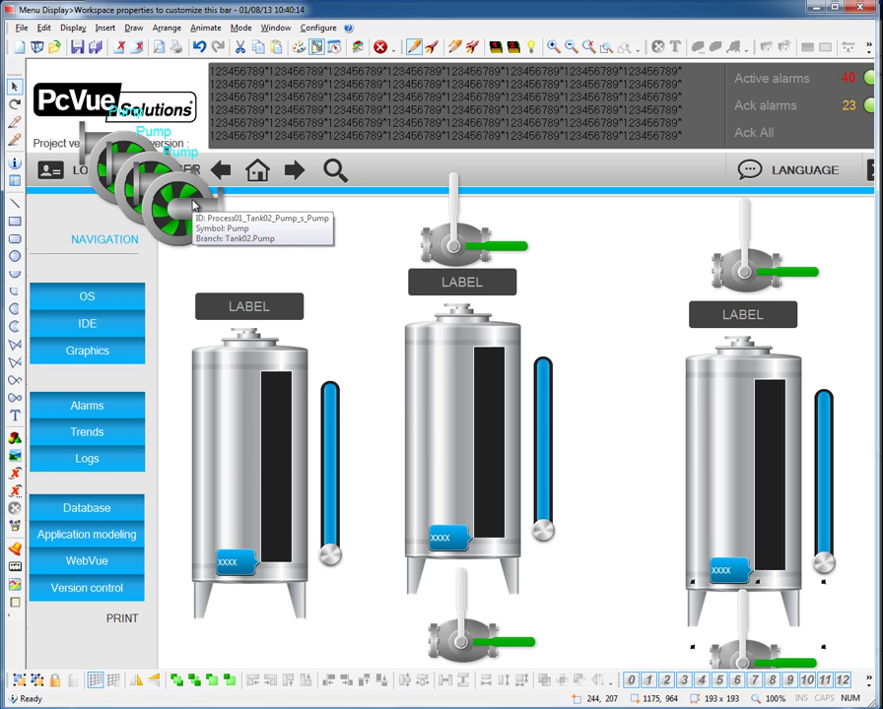
drag(217, 215, 576, 312)
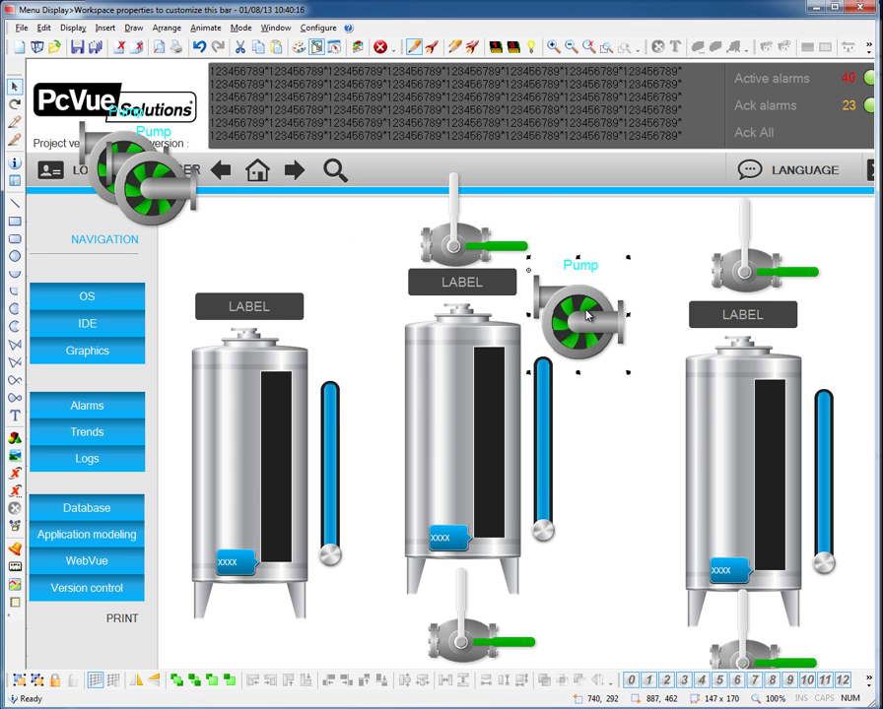
drag(168, 192, 839, 318)
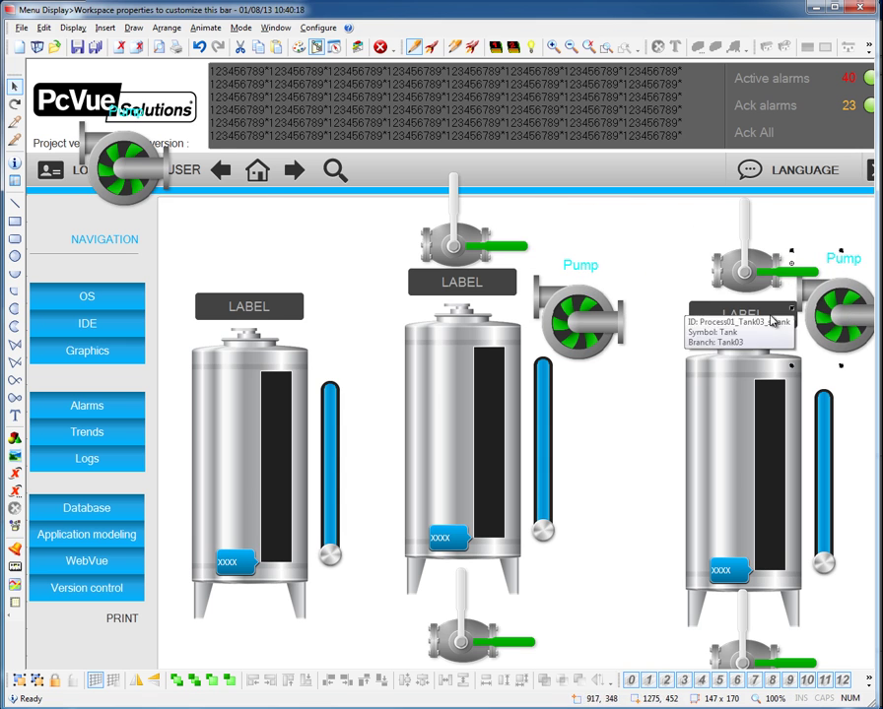
drag(123, 162, 343, 278)
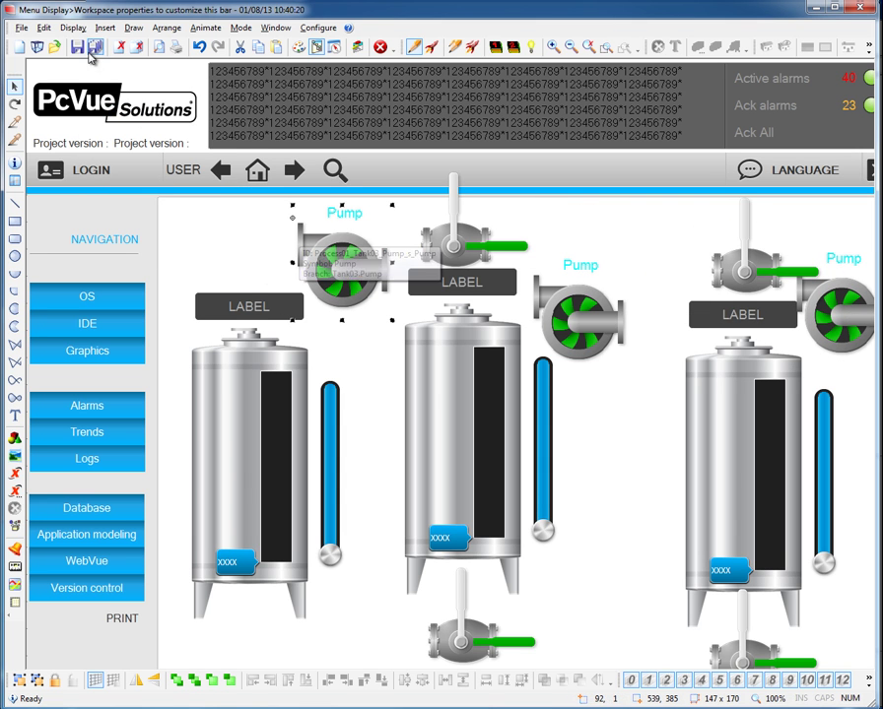
- In run mode, raise all three tank levels to mid-height, open the Tank02/Tank03 valves, then close the mimic
click(434, 49)
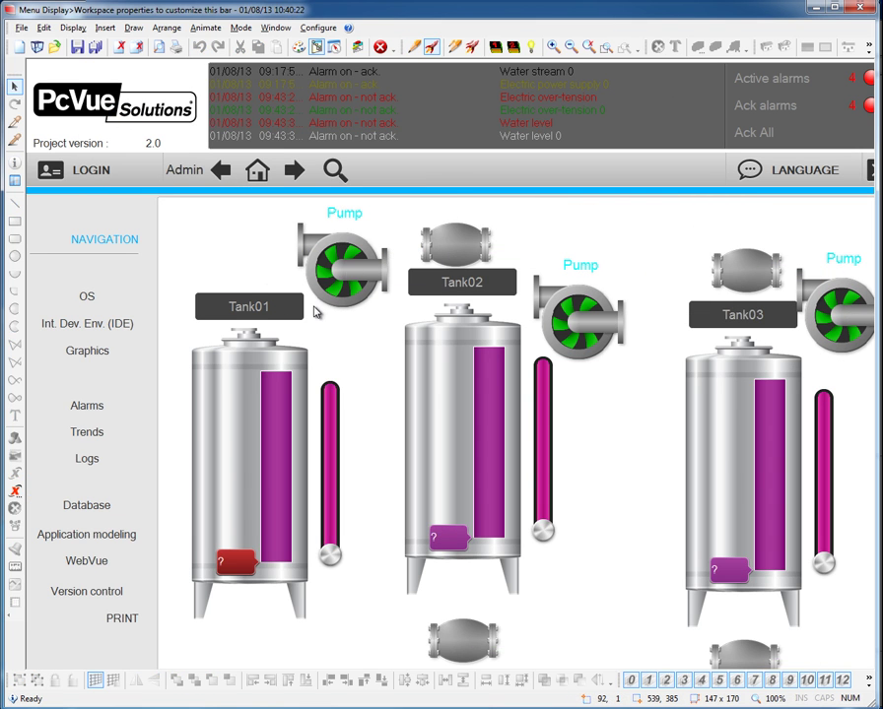
drag(330, 557, 330, 504)
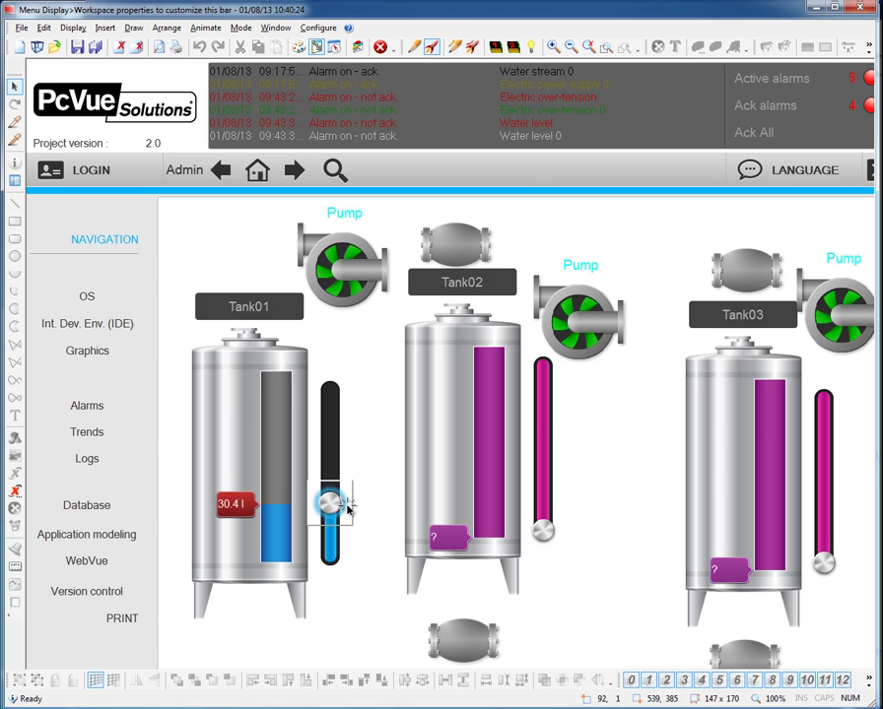
drag(543, 515, 543, 411)
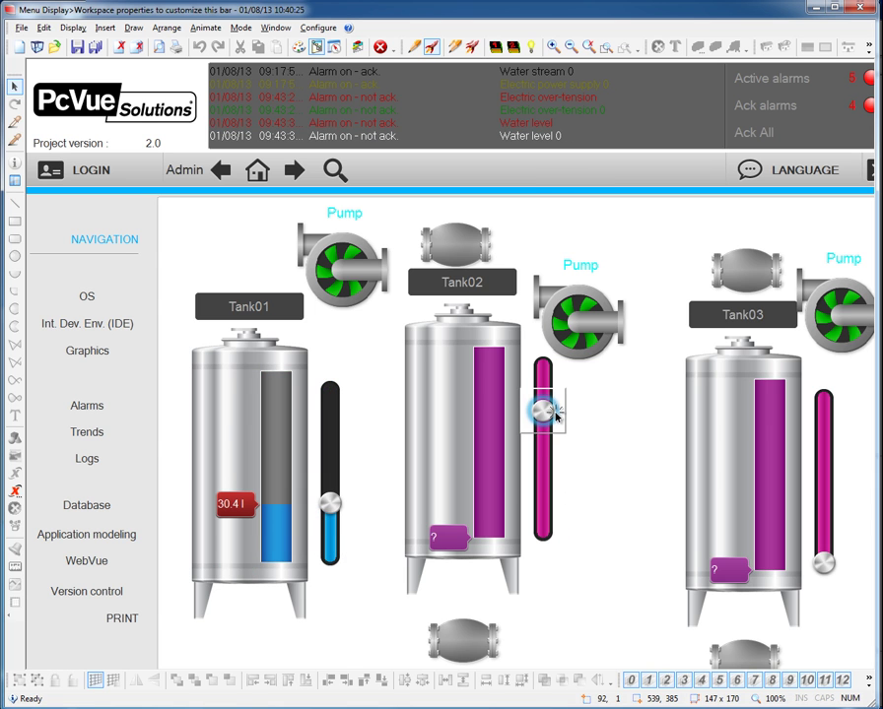
click(455, 244)
click(462, 640)
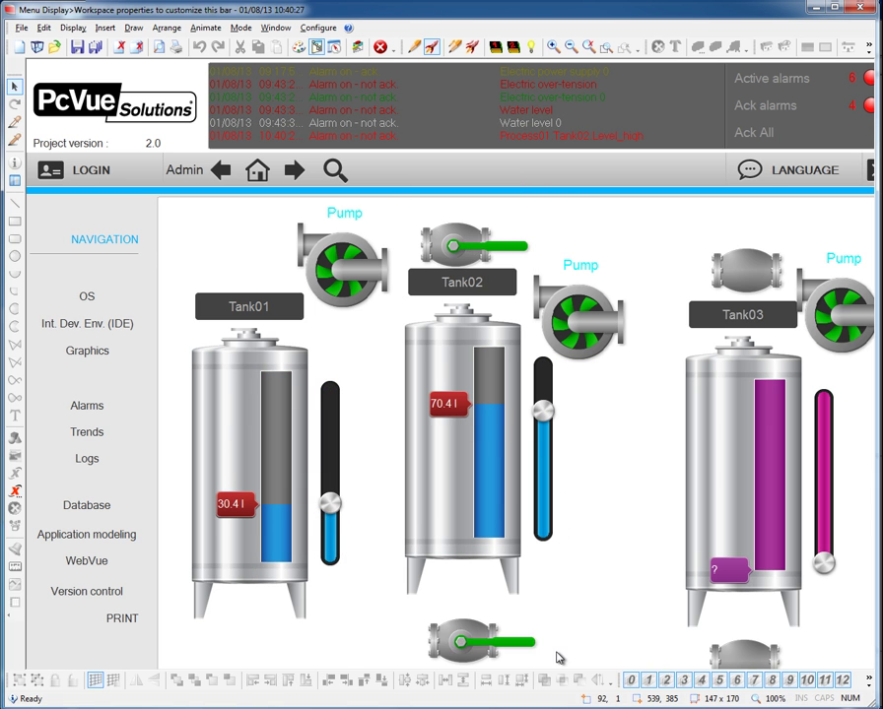
click(750, 666)
drag(823, 562, 823, 480)
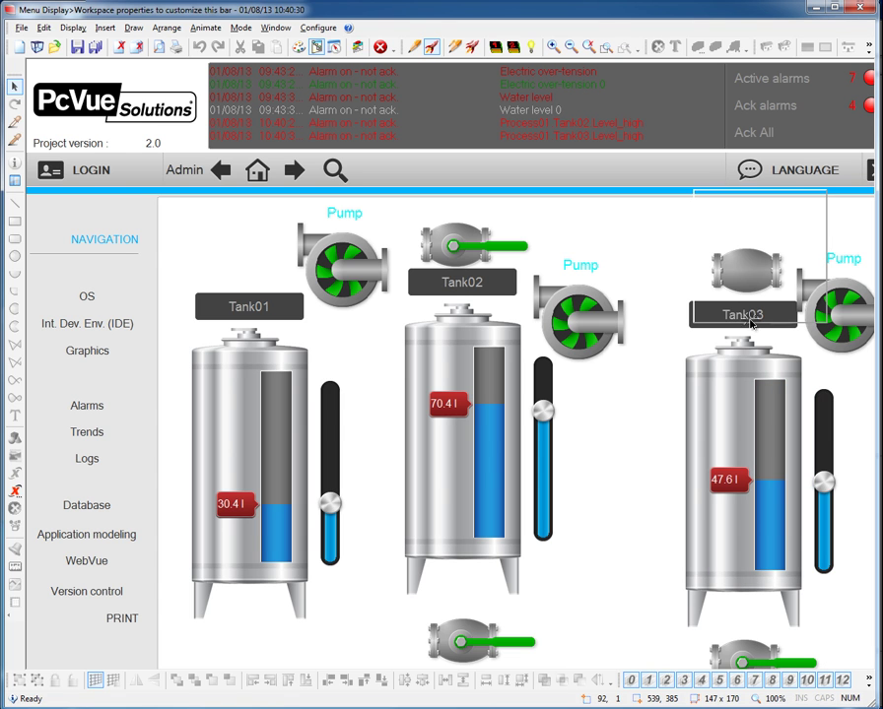
click(736, 274)
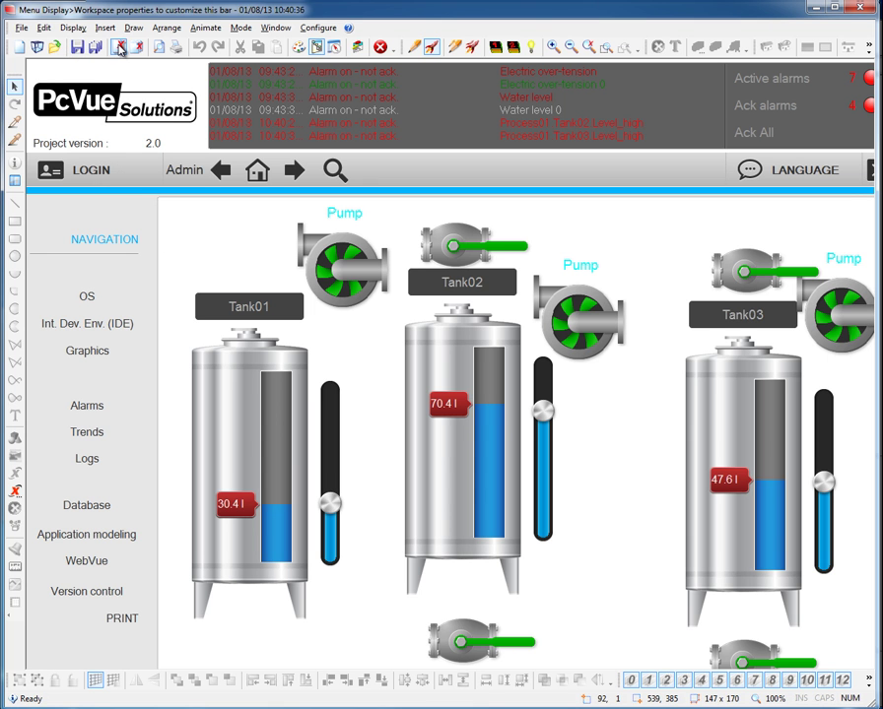
click(119, 50)
- Save the mimic changes, then inspect Tank02's Valve_IN and Valve_OUT in Application Architect
click(514, 394)
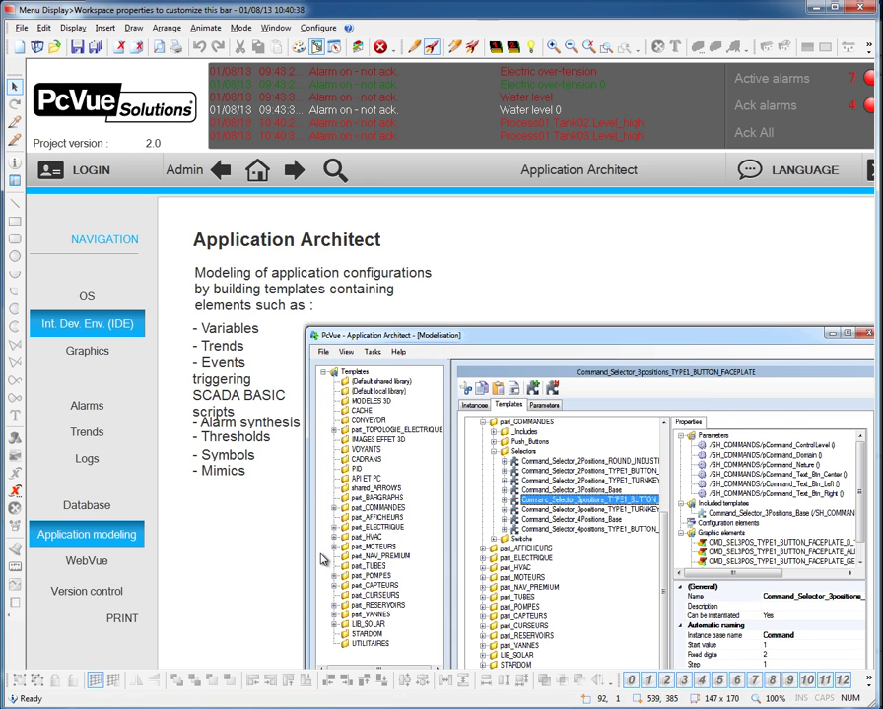
mouse_move(226, 696)
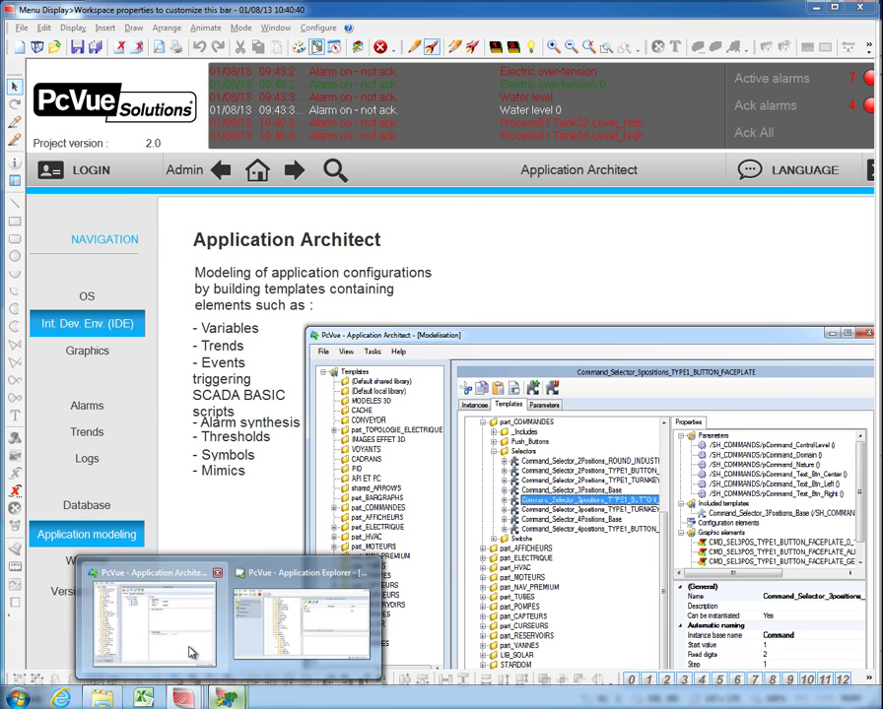
click(193, 652)
click(325, 195)
click(415, 234)
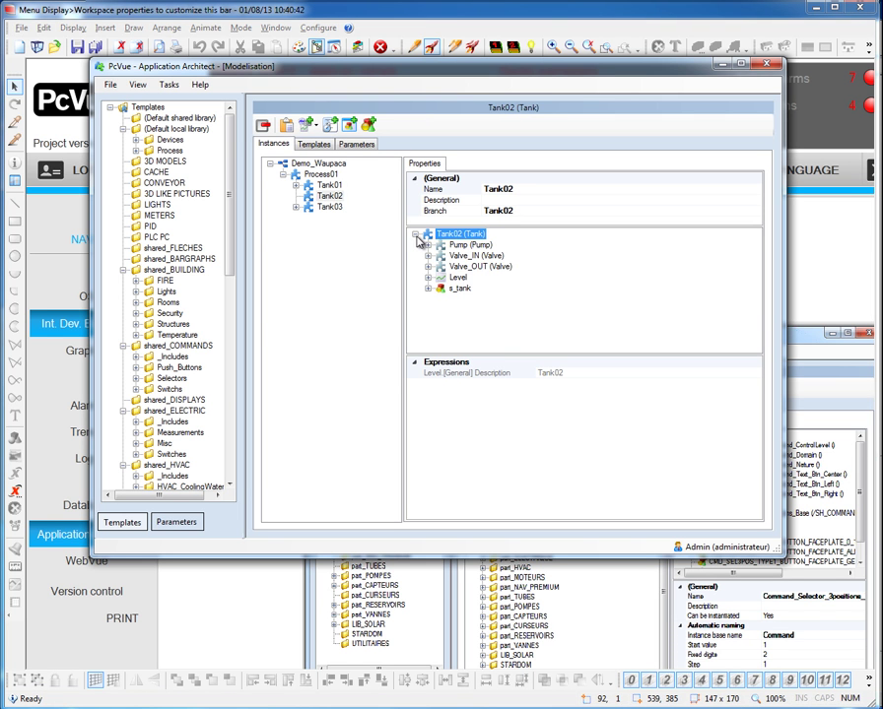
right_click(451, 255)
click(441, 266)
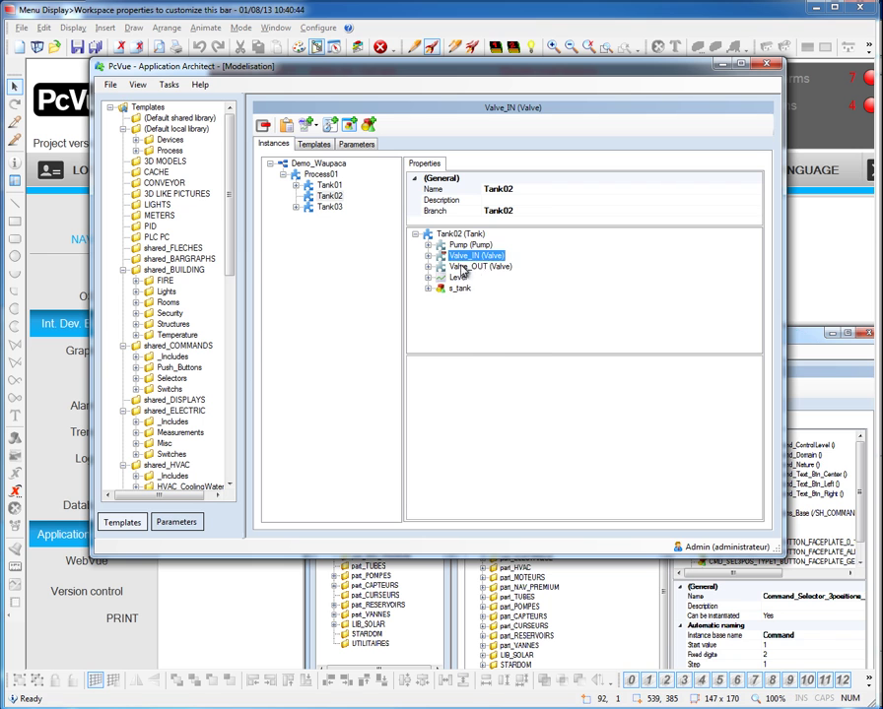
right_click(462, 267)
click(481, 275)
- Expand Tank03 and inspect its Valve_IN and Valve_OUT options
click(328, 207)
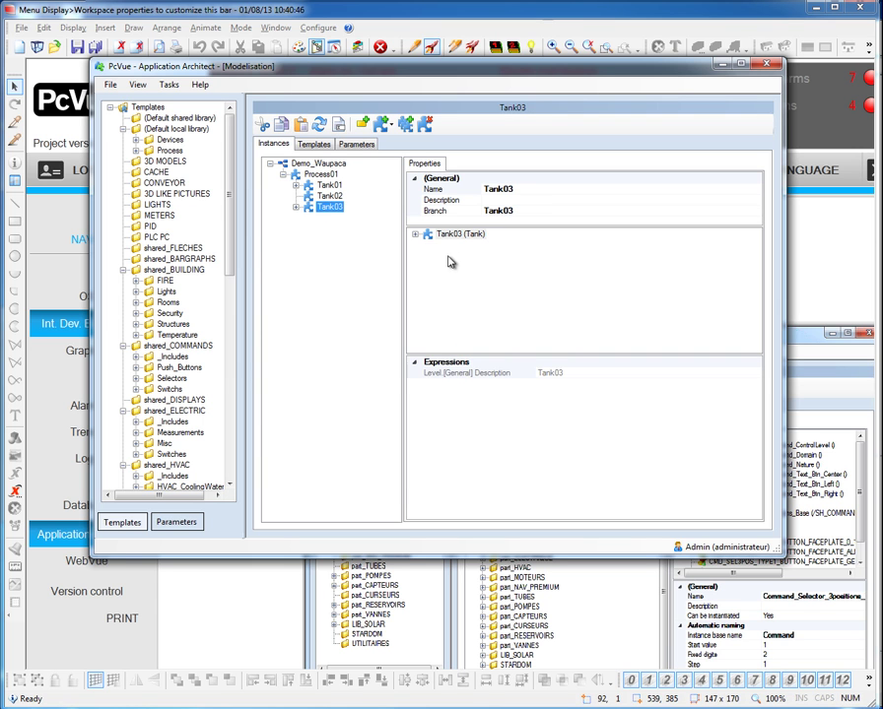
click(416, 234)
right_click(463, 255)
click(442, 264)
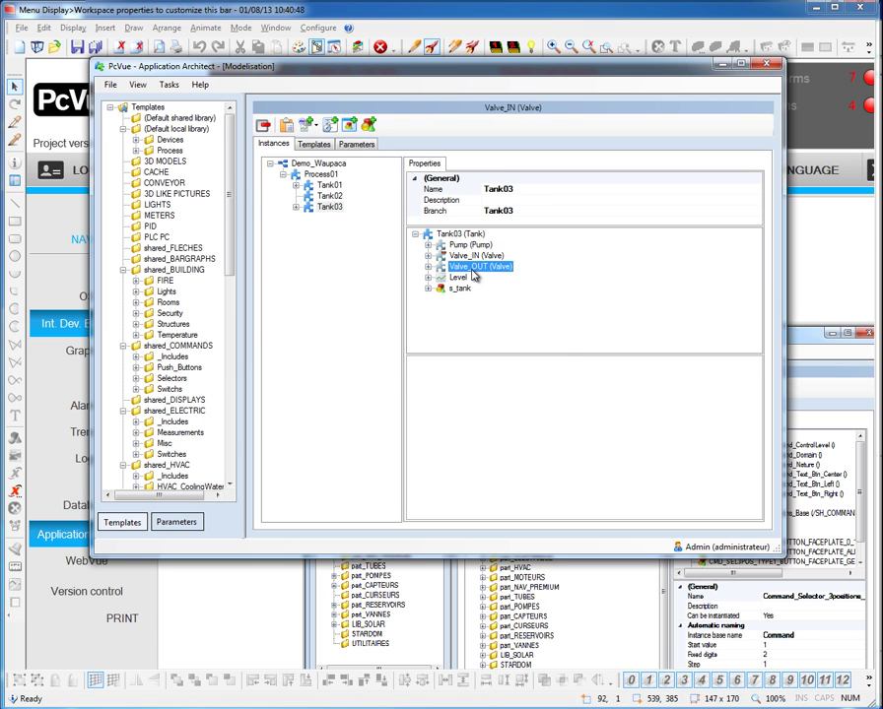
right_click(476, 267)
click(500, 279)
- Save the Application Architect model and regenerate the supervisor configuration
click(111, 84)
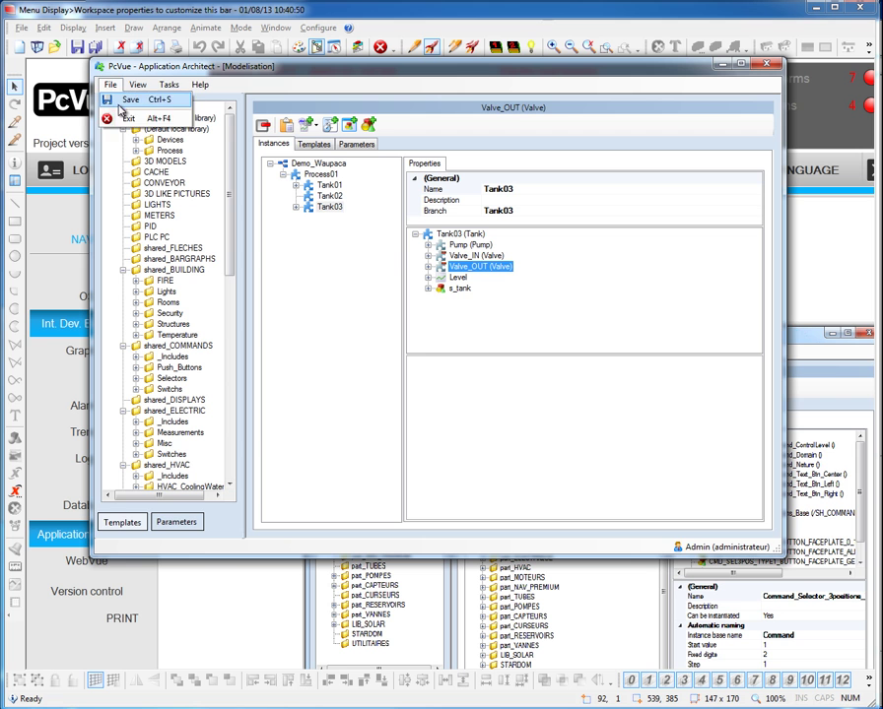
click(123, 100)
click(170, 84)
click(191, 116)
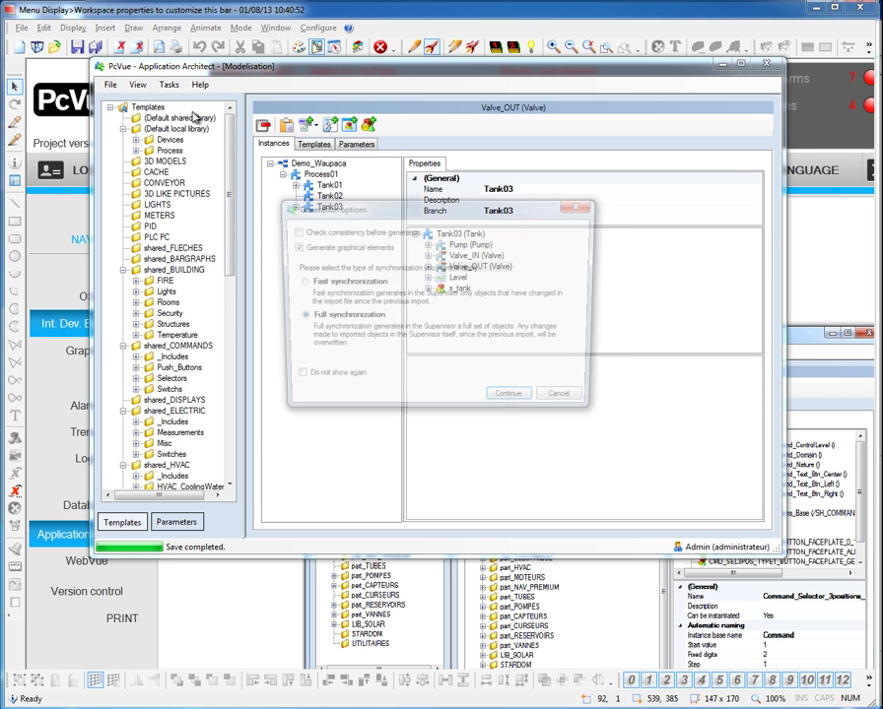
click(503, 405)
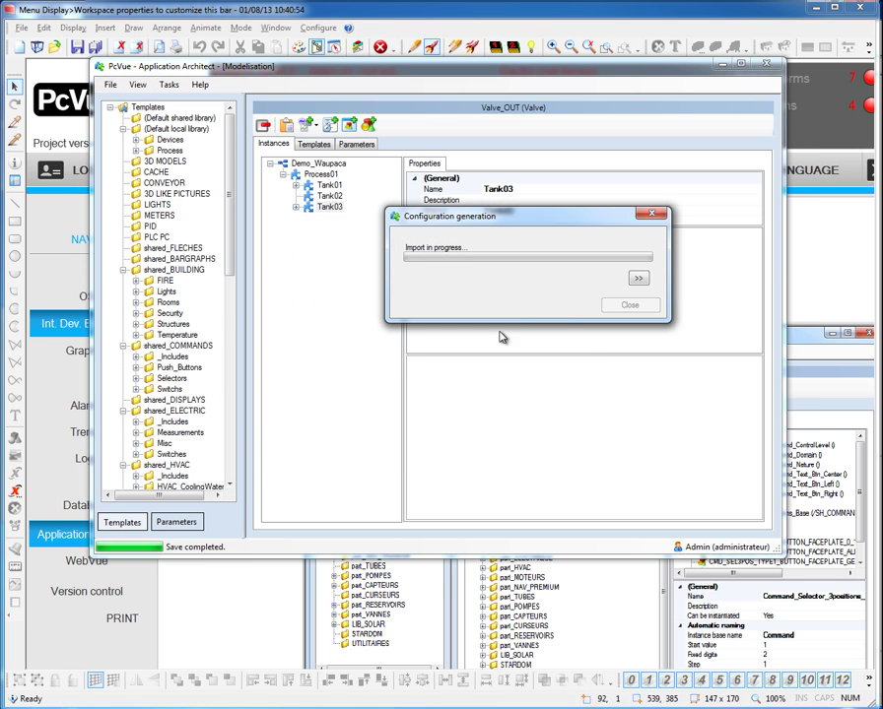
click(624, 307)
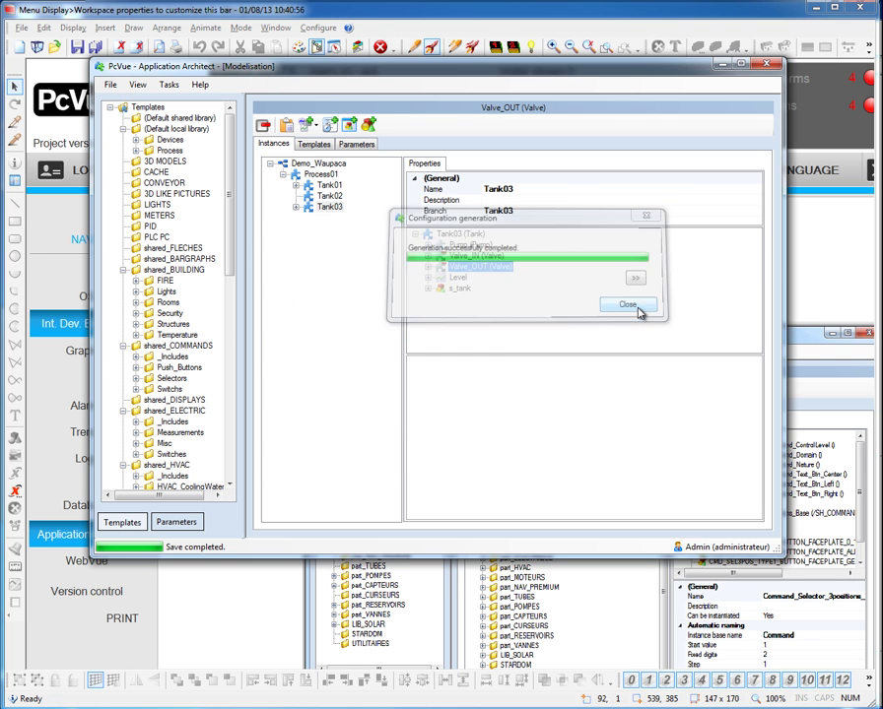
- Open the regenerated Process01_m_Process mimic
click(57, 46)
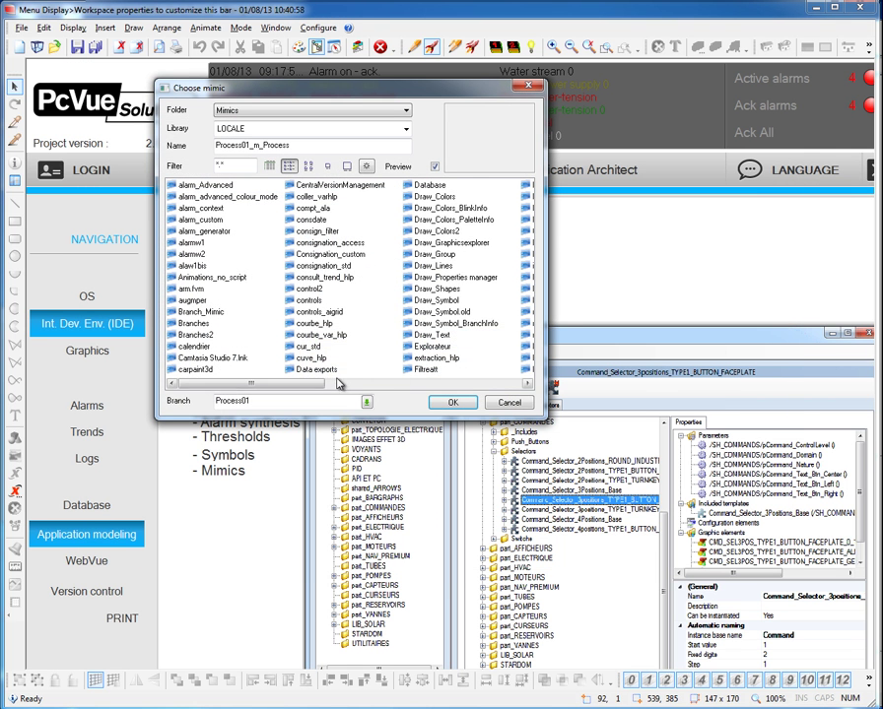
click(338, 383)
click(460, 221)
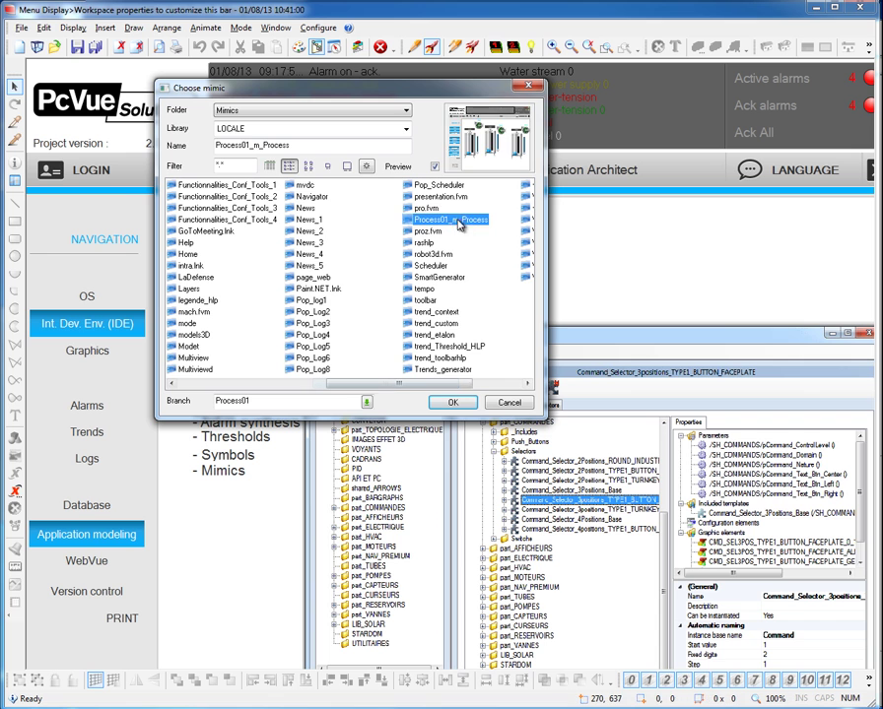
click(459, 407)
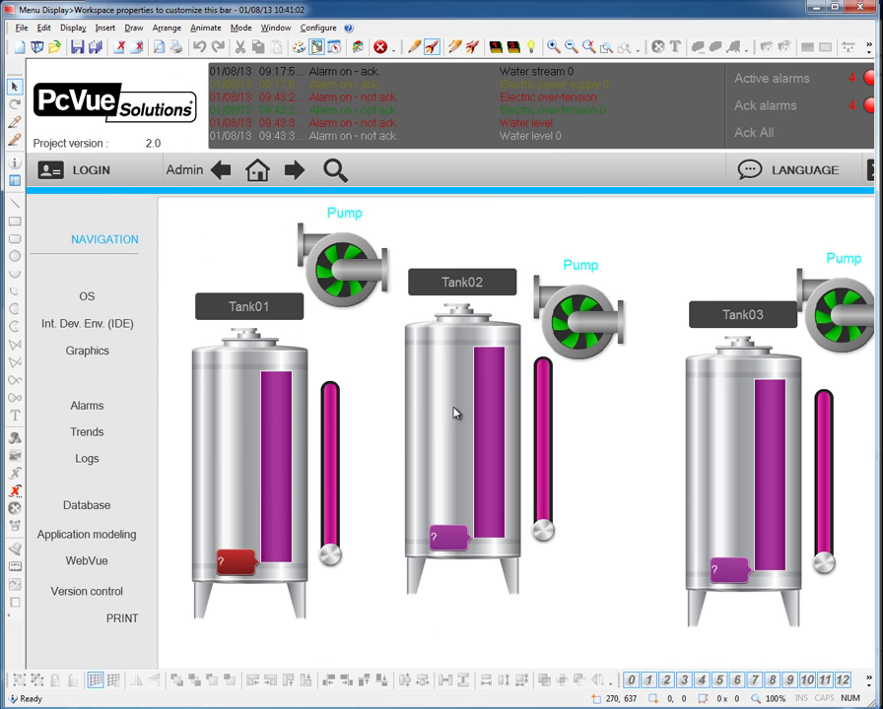
- Raise the Tank01 and Tank02 level sliders to test the running mimic
click(333, 554)
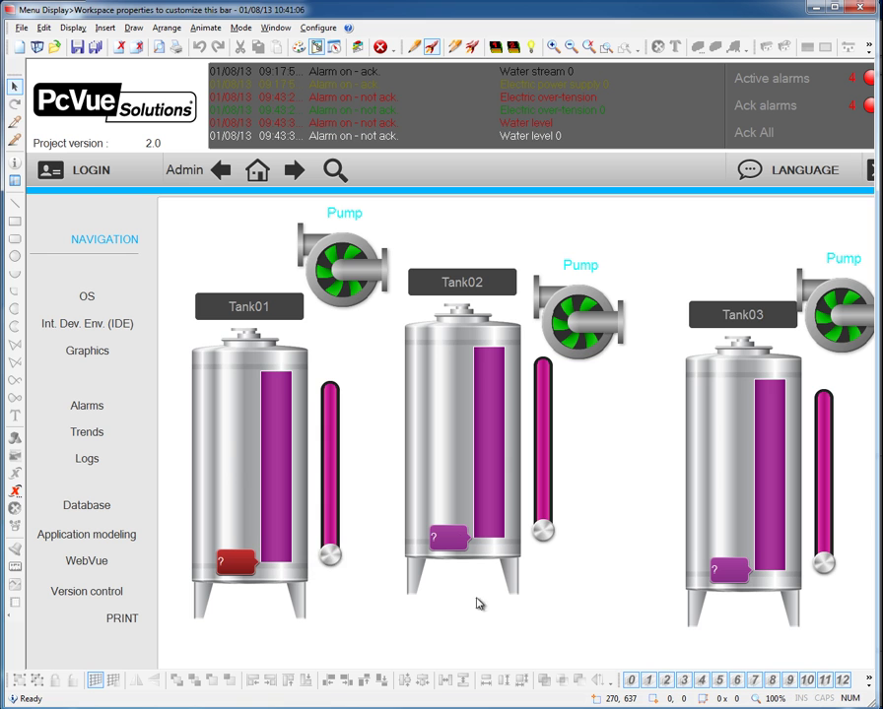
drag(329, 555, 330, 481)
drag(543, 531, 542, 404)
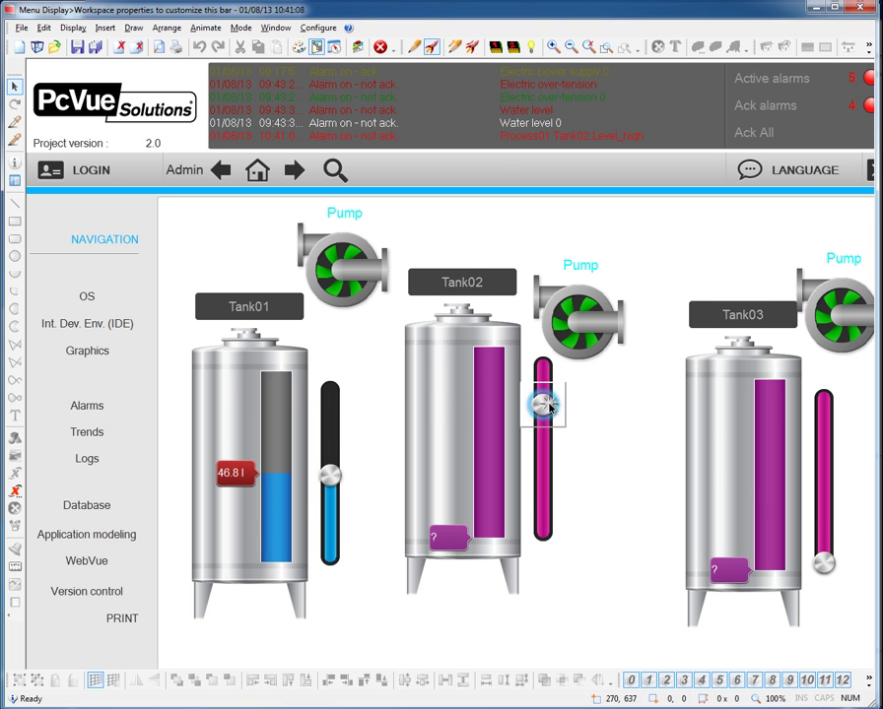